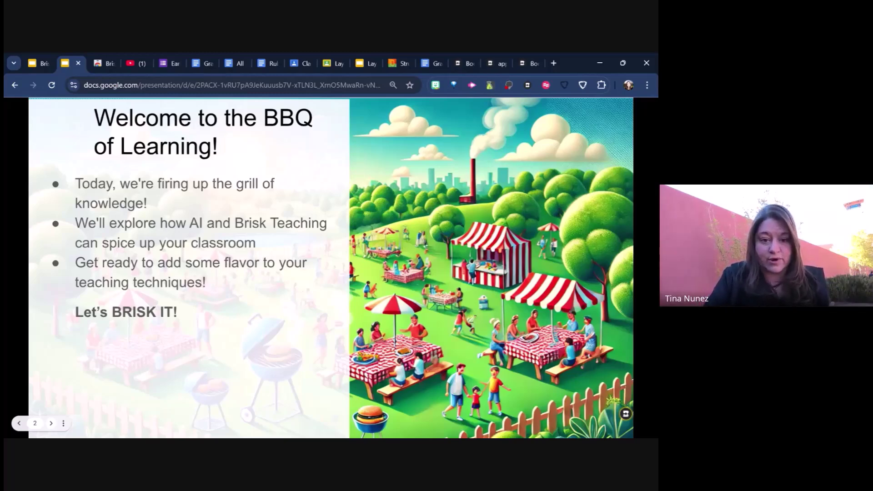
# Step: Advance the slideshow to "The Secret Sauce: Brisk Teaching" and switch to the extension's Chrome Web Store page
pyautogui.press('Right')
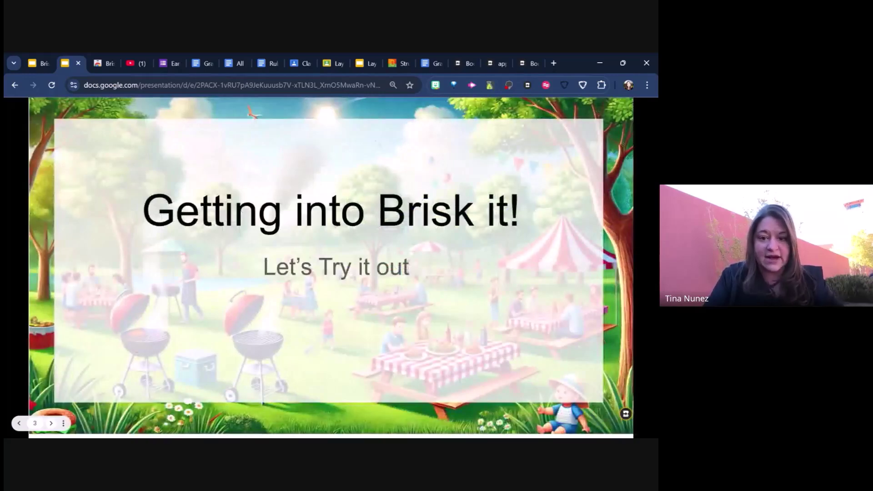
pyautogui.press('Right')
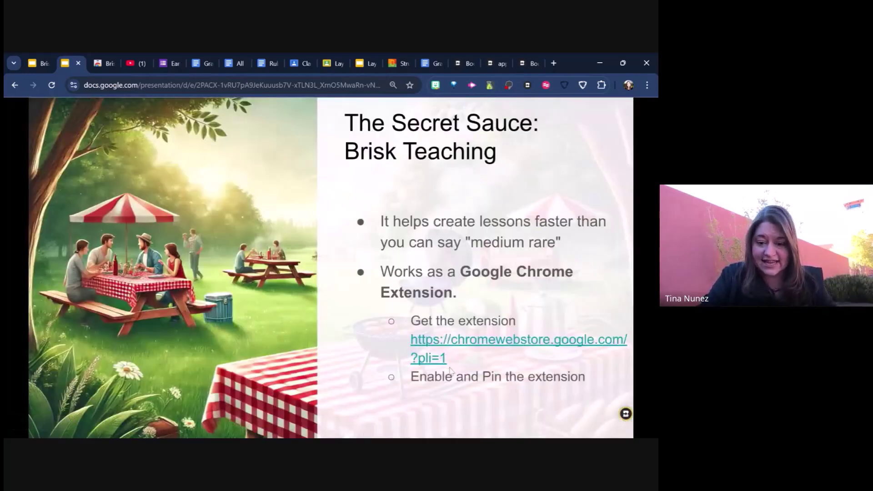
pyautogui.press('Tab')
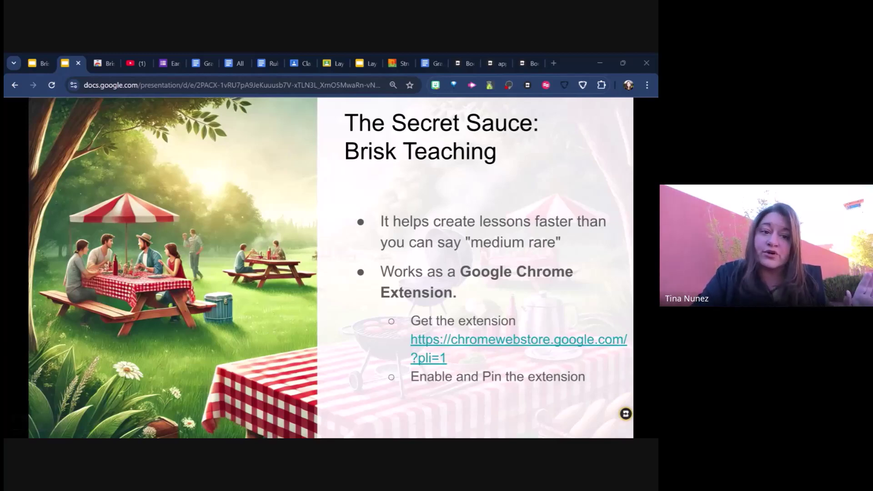
pyautogui.click(95, 65)
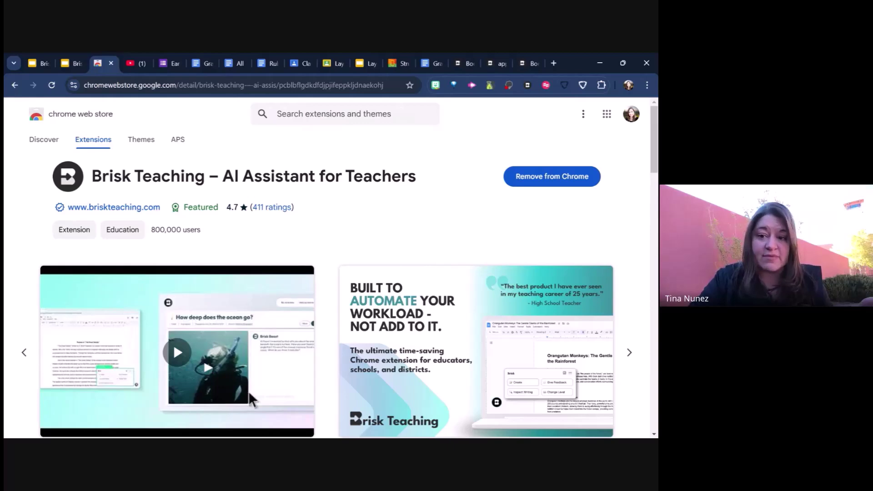
# Step: Open the browser's extension management page and look at the Brisk Teaching entry
pyautogui.click(599, 89)
pyautogui.click(503, 365)
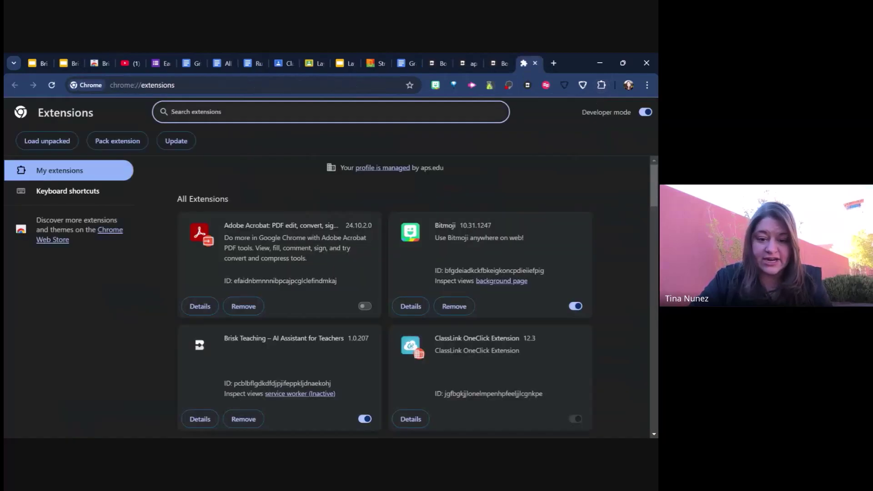
pyautogui.scroll(-1, 453, 254)
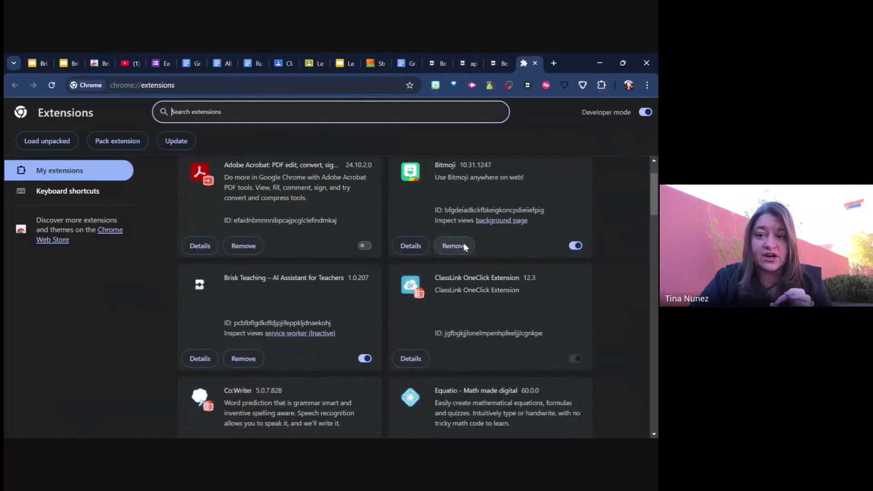
pyautogui.click(599, 87)
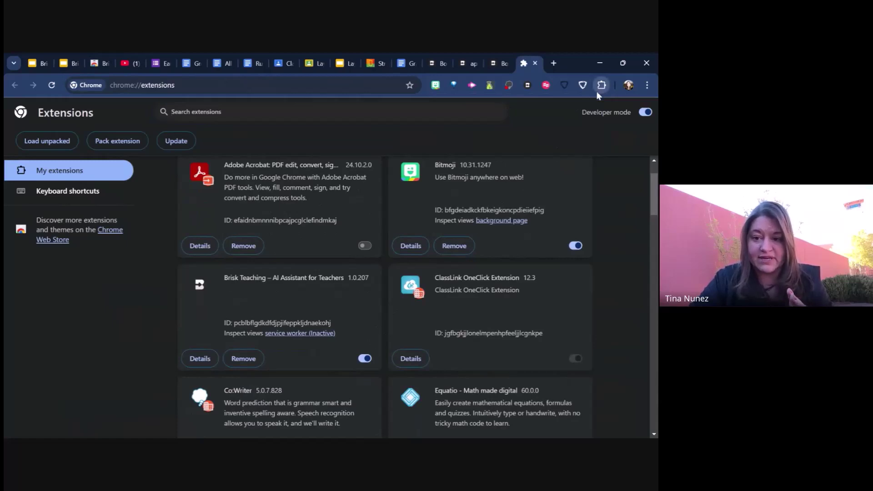
pyautogui.click(600, 90)
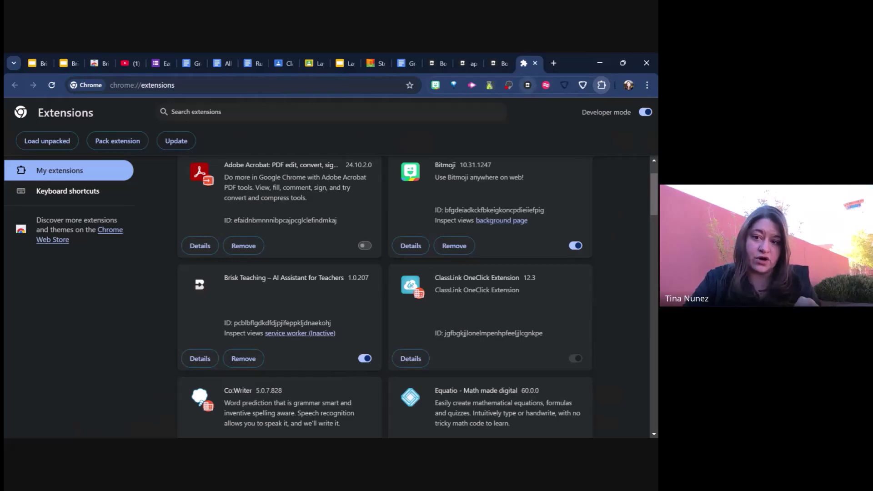
pyautogui.hotkey('ctrl', 'l')
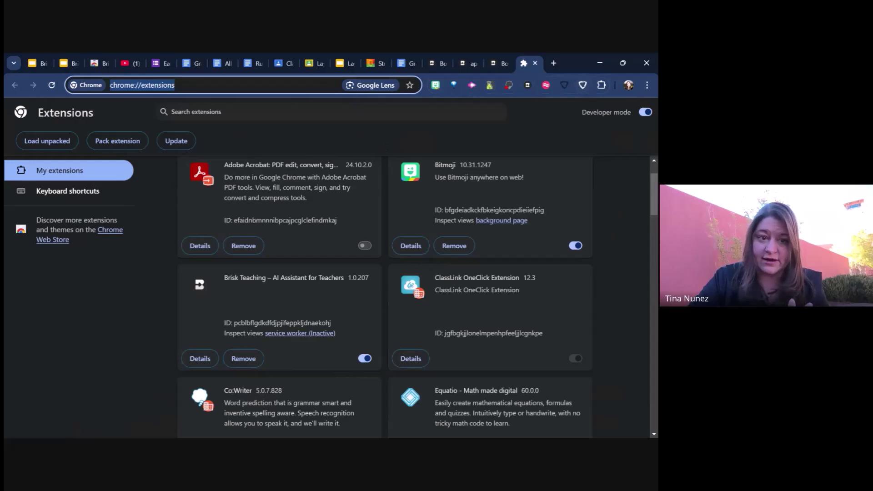
# Step: Return to the slideshow and advance it to the "YouTube: Where Brisk Sizzles" slide
pyautogui.hotkey('ctrl', '2')
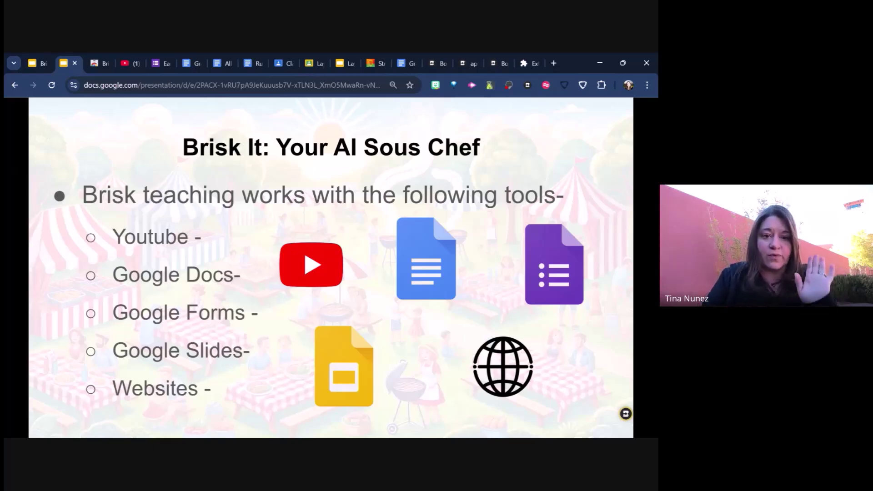
pyautogui.press('Right')
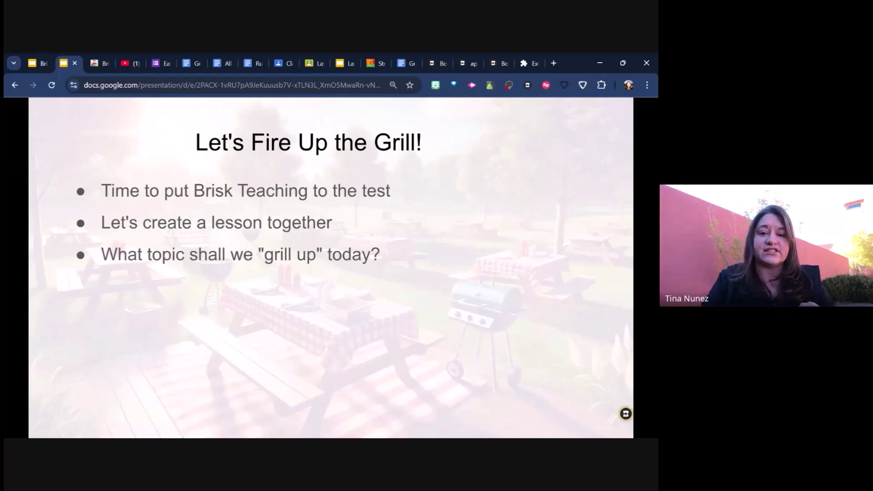
pyautogui.press('Right')
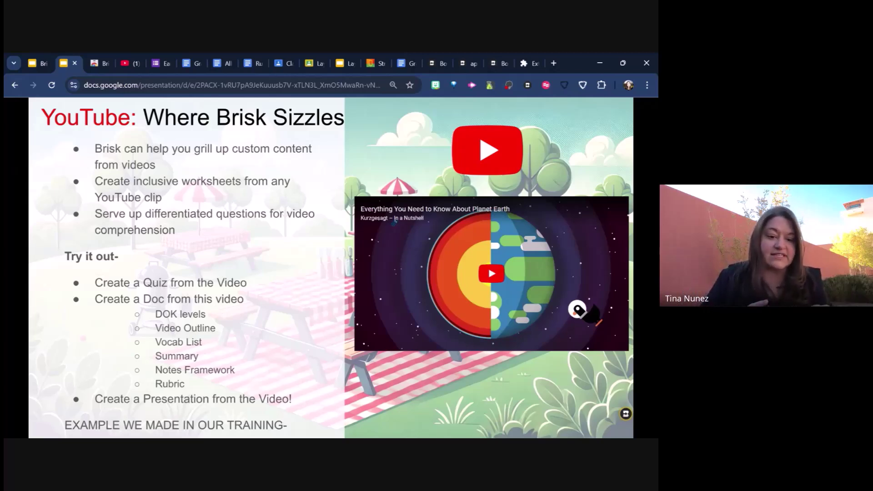
# Step: Switch to the YouTube video "Everything You Need to Know About Planet Earth", enlarge the page and open Brisk on it
pyautogui.click(128, 63)
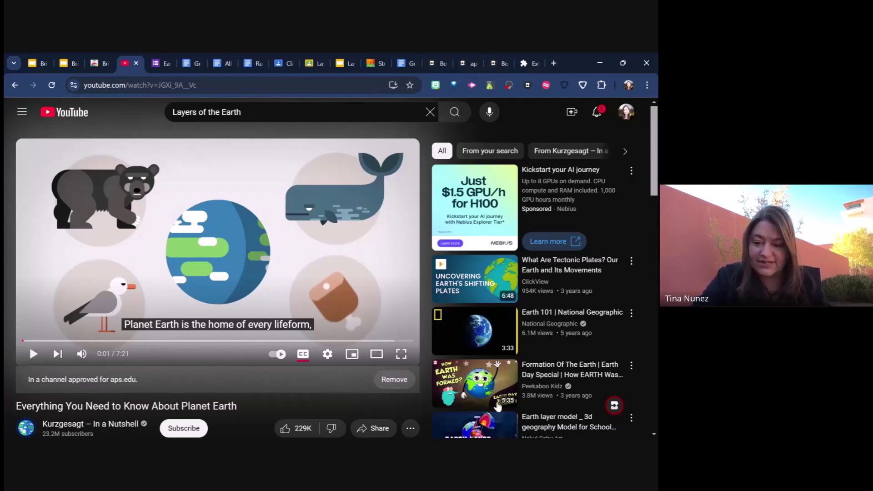
pyautogui.hotkey('ctrl', '+')
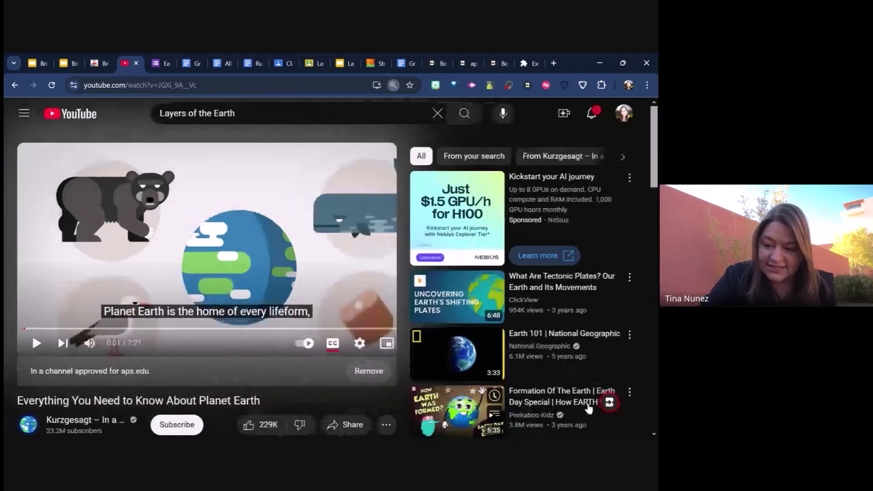
pyautogui.hotkey('ctrl', '+')
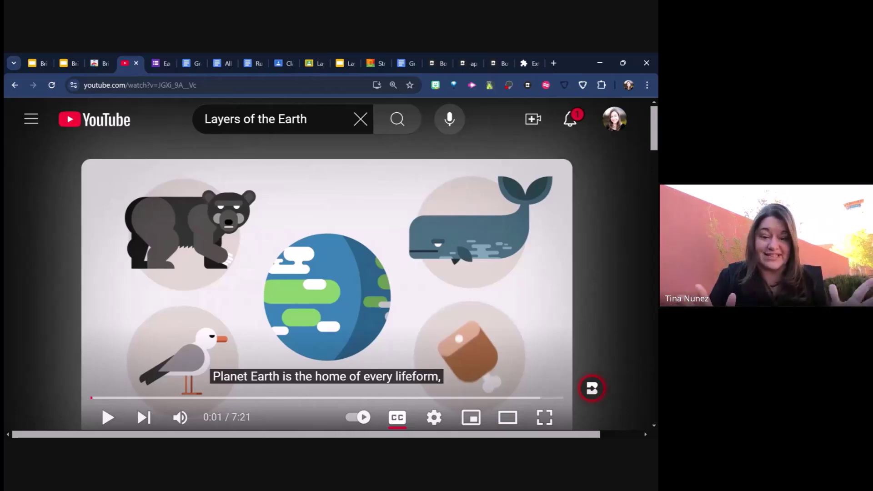
pyautogui.click(592, 389)
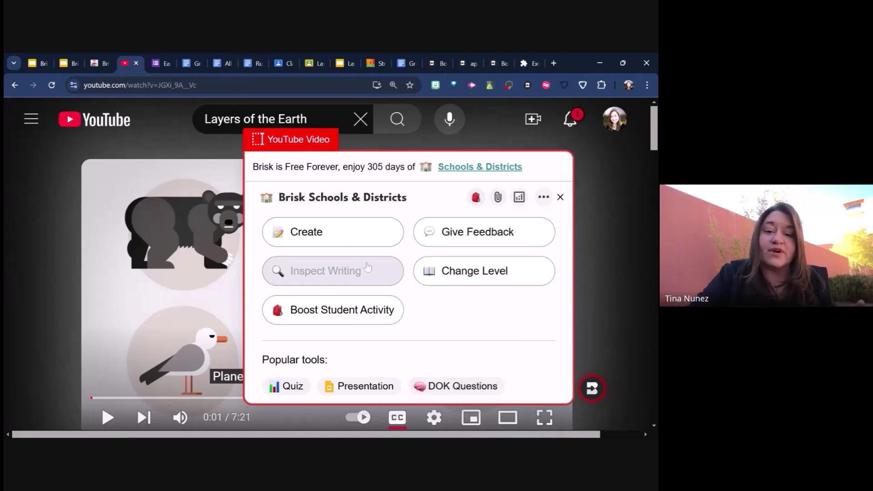
# Step: Look through the types of resources Brisk can create from the video
pyautogui.click(350, 245)
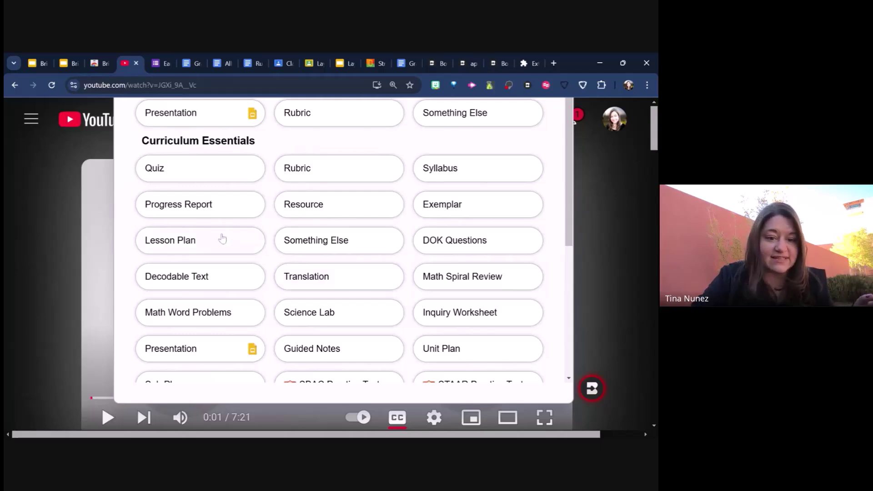
pyautogui.scroll(-1, 335, 268)
pyautogui.scroll(1, 335, 269)
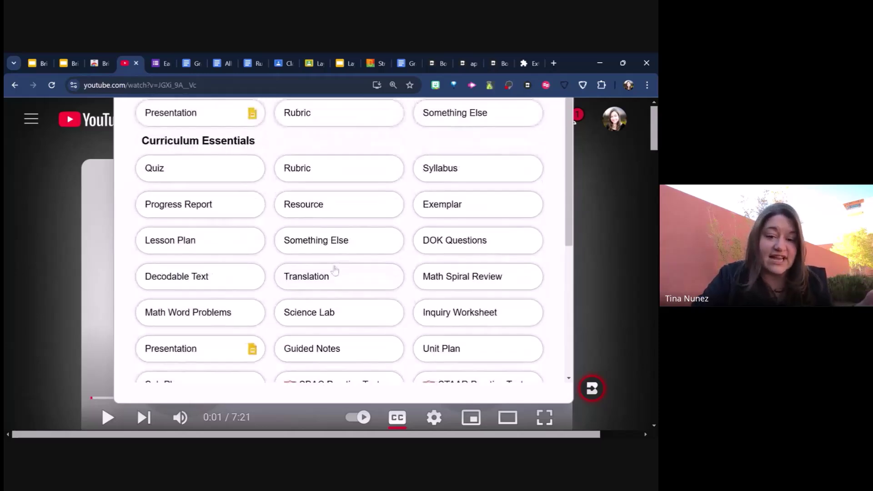
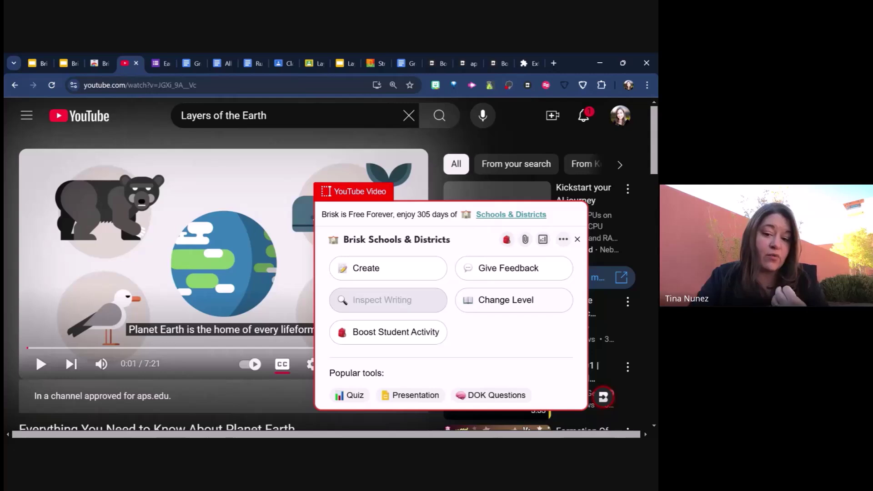
# Step: Start a Brisk quiz and extend its default prompt with ", include information about the different layers of the Earth."
pyautogui.click(355, 396)
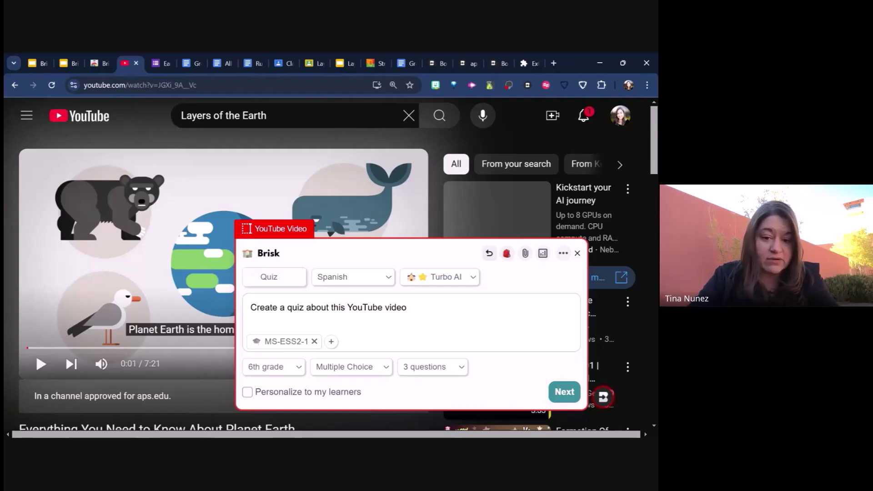
pyautogui.write(', inclu')
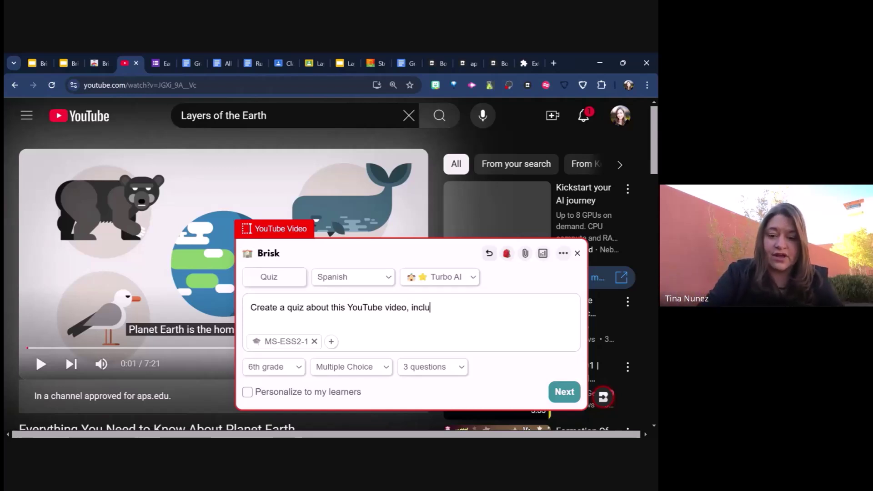
pyautogui.write('de informat')
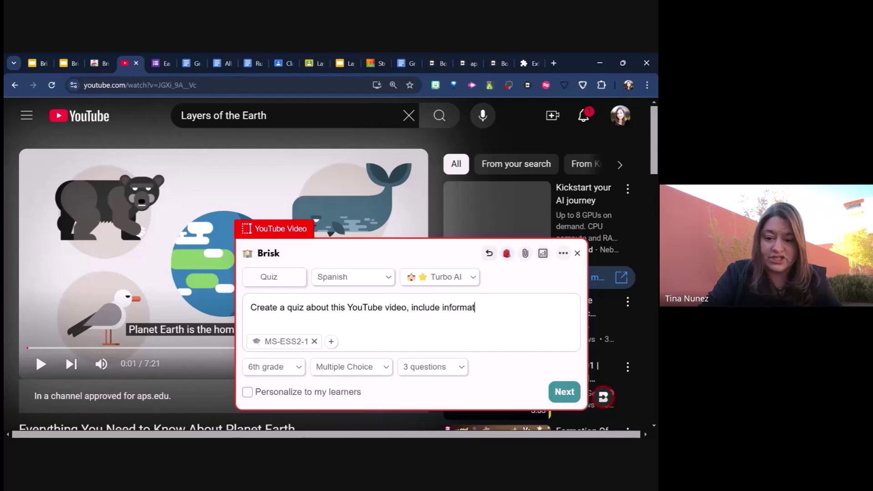
pyautogui.write('ion about the differ')
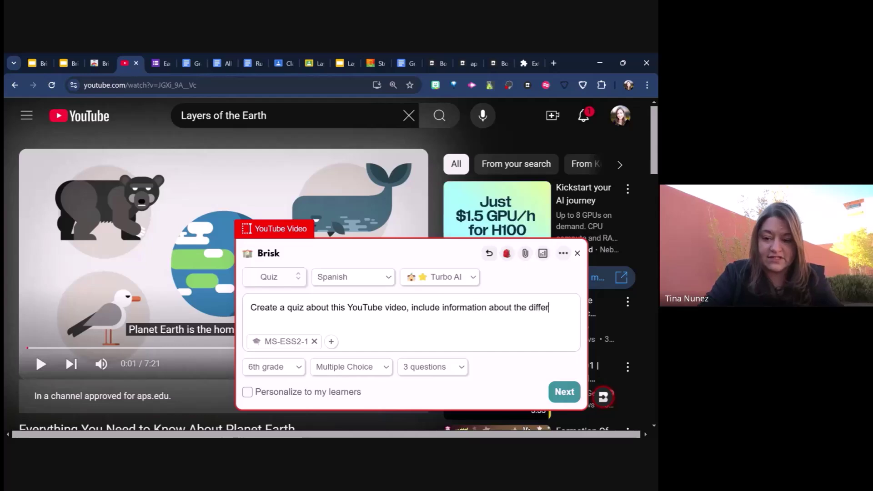
pyautogui.write('ent layers of the ea')
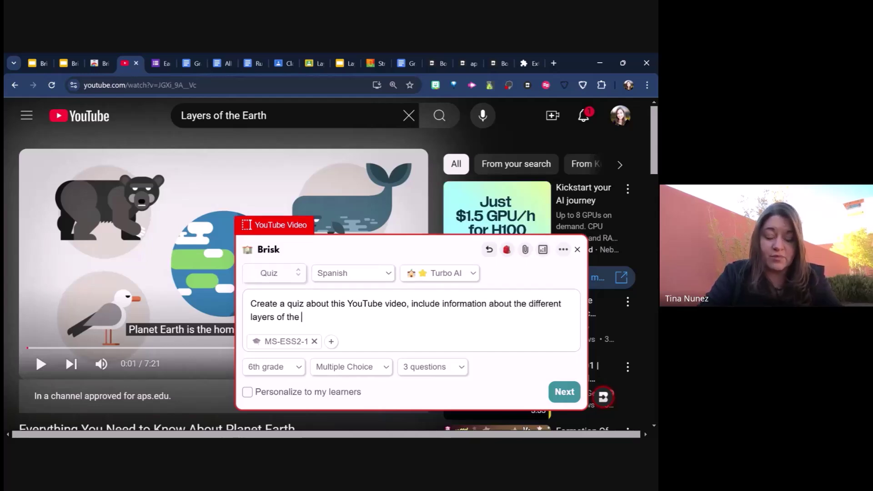
pyautogui.press('BackSpace')
pyautogui.press('BackSpace')
pyautogui.write('Earth.')
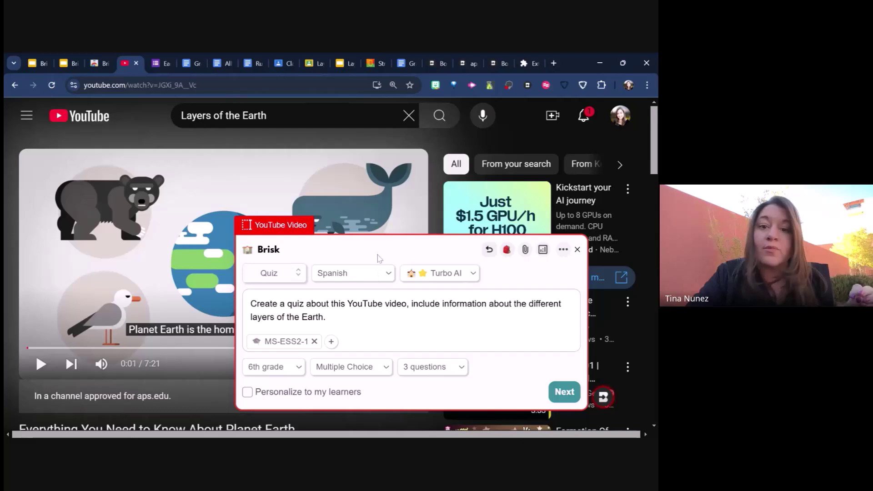
# Step: Set the quiz language to English and its length to 5 questions
pyautogui.click(353, 273)
pyautogui.click(351, 64)
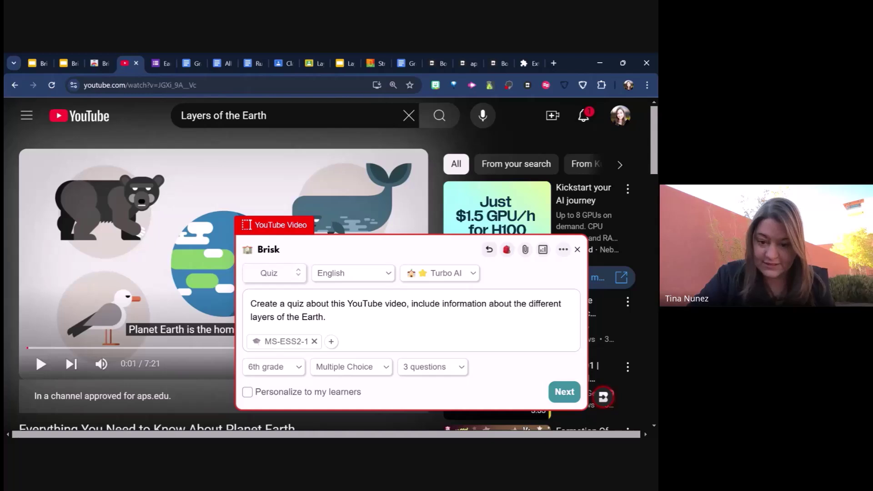
pyautogui.click(443, 366)
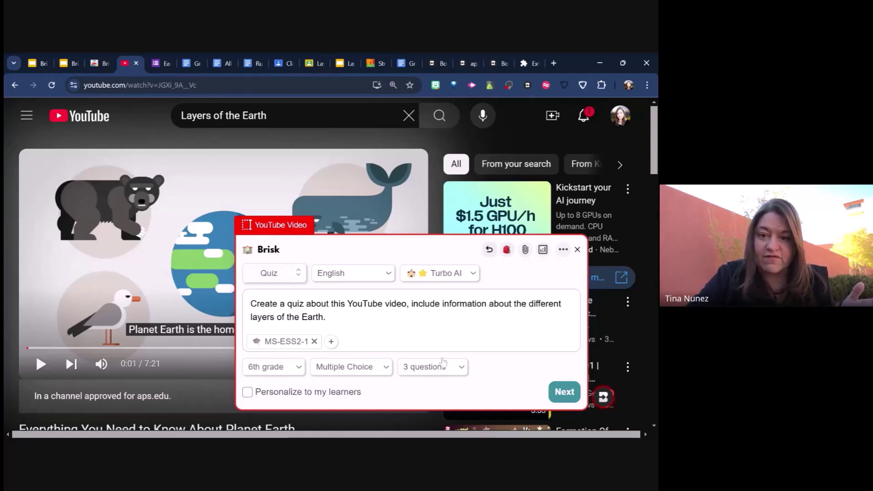
pyautogui.click(432, 396)
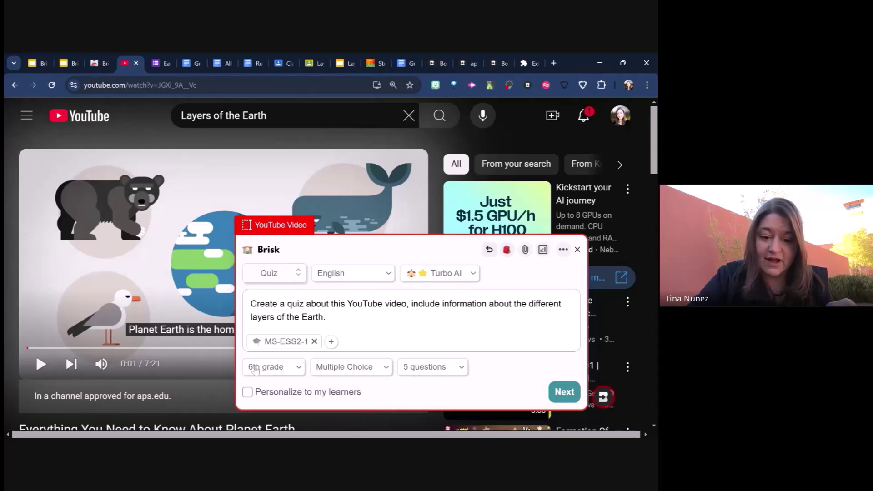
# Step: Remove the quiz's MS-ESS2-1 standard and reselect it from the New Mexico Science standards filtered by "earth"
pyautogui.moveTo(287, 342)
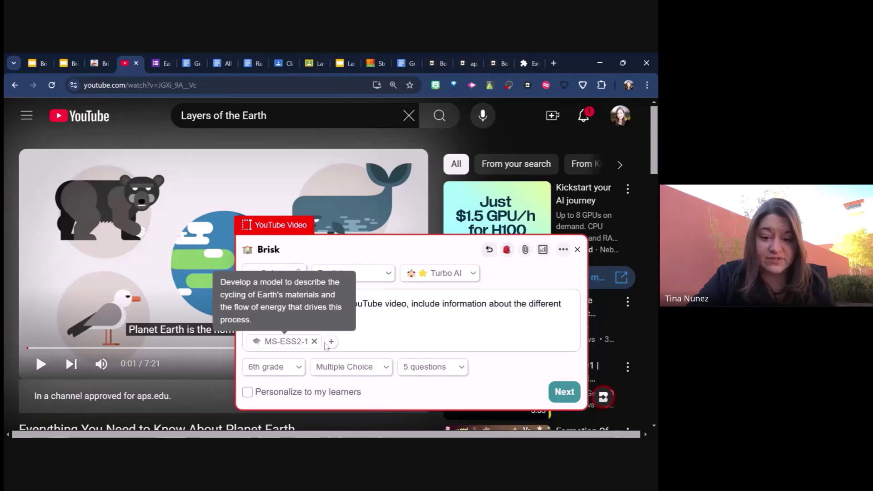
pyautogui.click(314, 341)
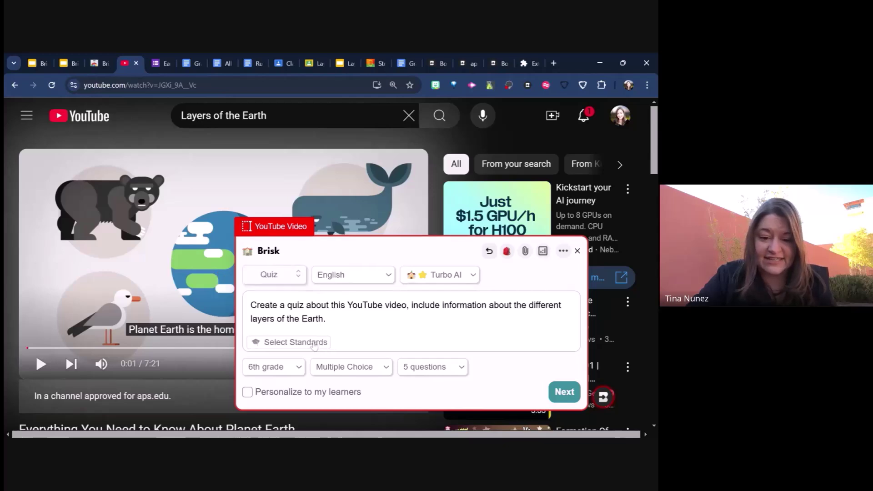
pyautogui.click(287, 344)
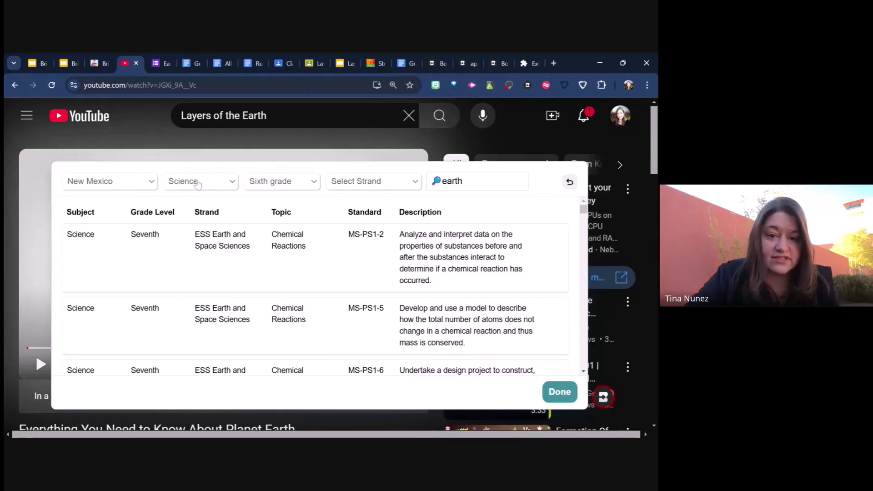
pyautogui.click(464, 181)
pyautogui.scroll(-3, 490, 295)
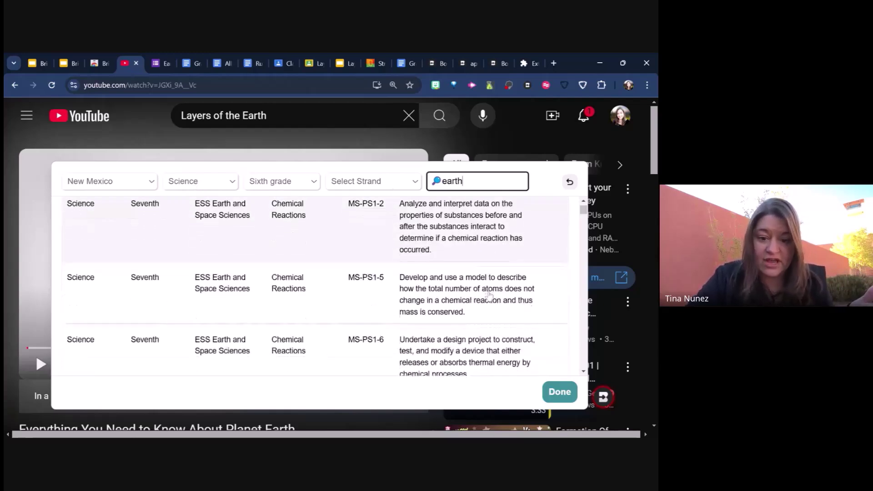
pyautogui.scroll(-1, 490, 295)
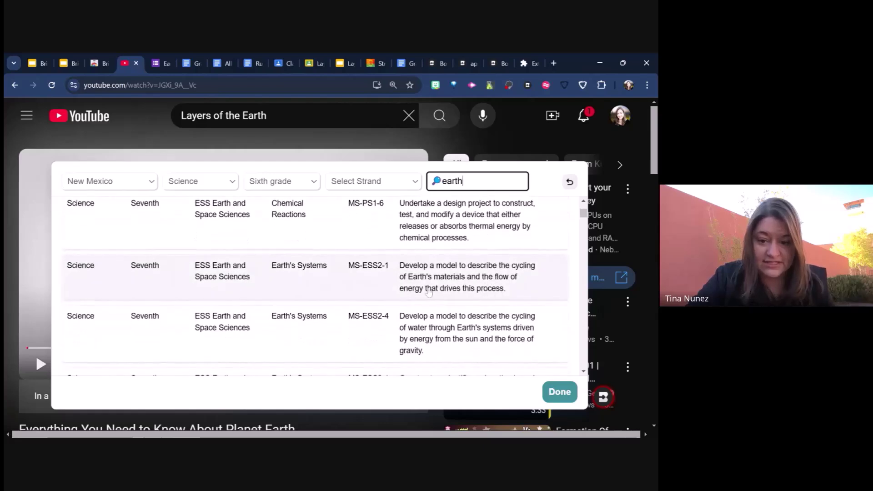
pyautogui.click(470, 291)
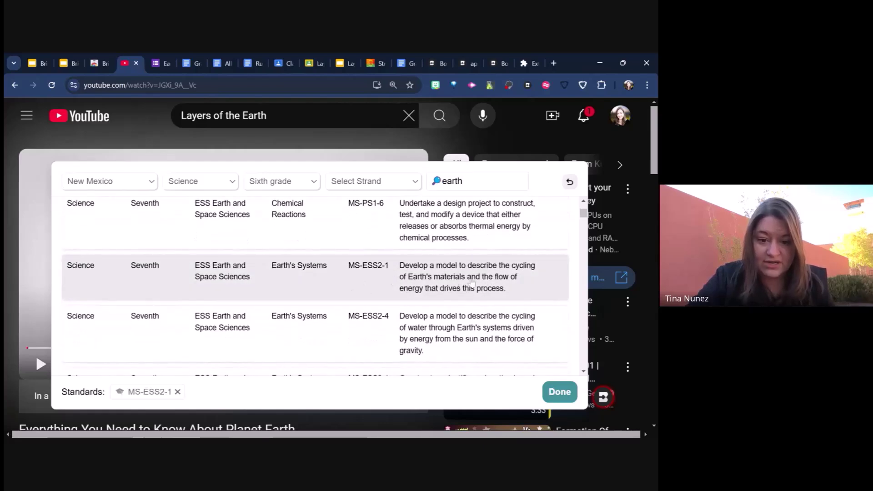
pyautogui.click(568, 394)
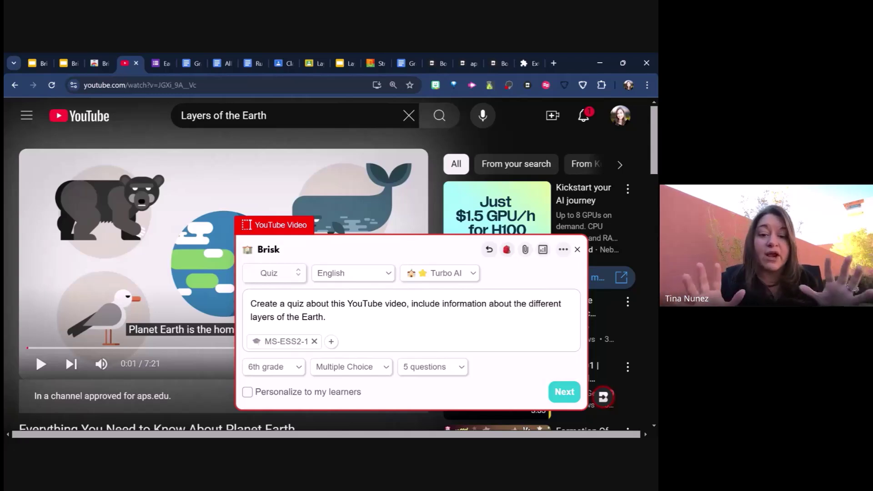
# Step: Generate the quiz as a new Google Form and check the answer key of the question about the Moon's formation
pyautogui.click(564, 392)
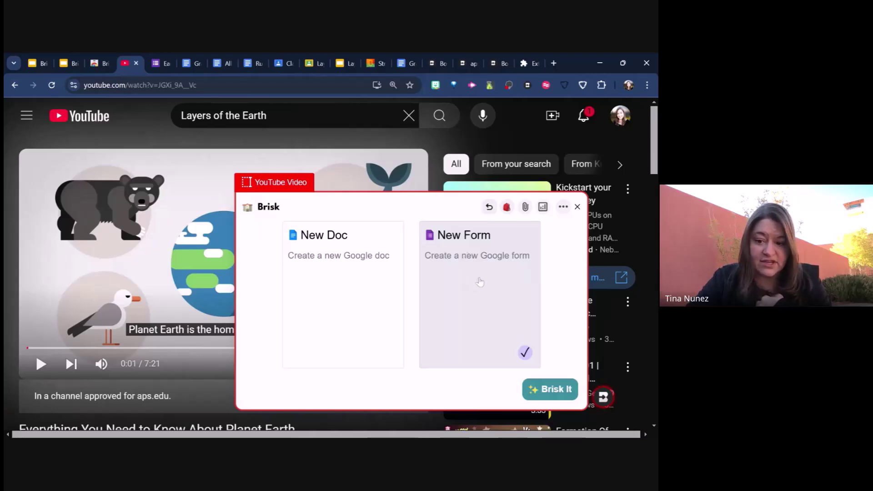
pyautogui.click(551, 390)
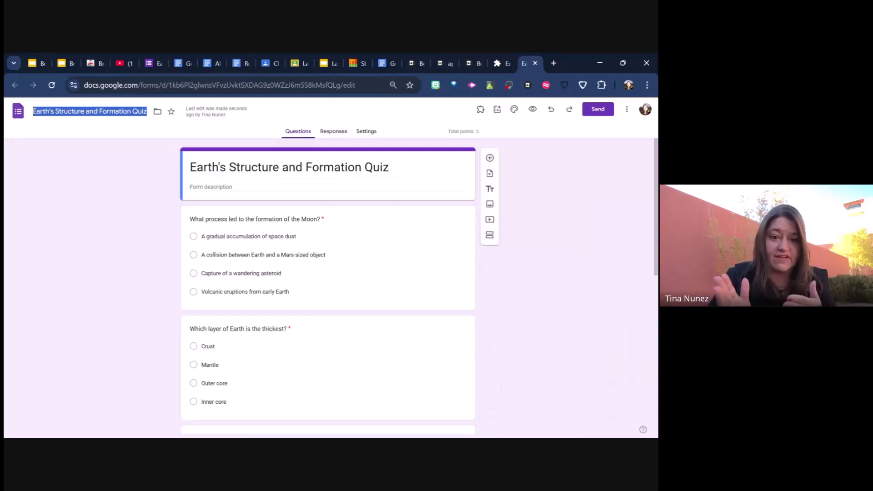
pyautogui.click(357, 252)
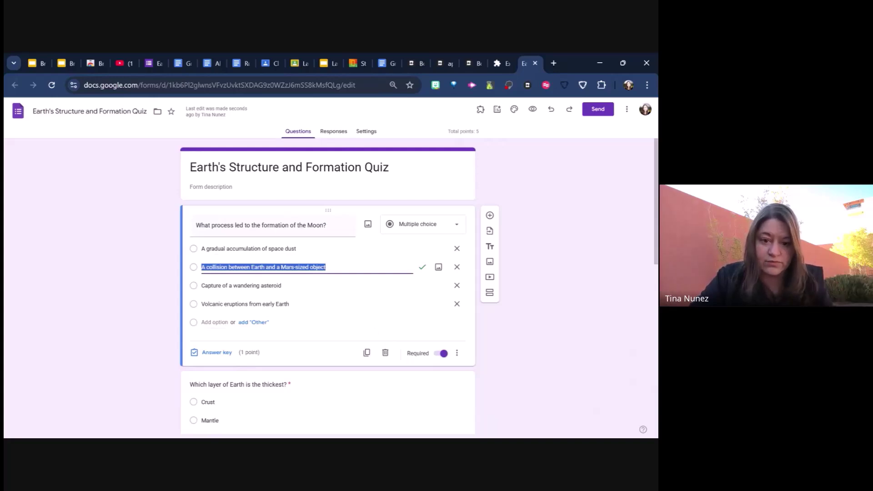
pyautogui.click(208, 356)
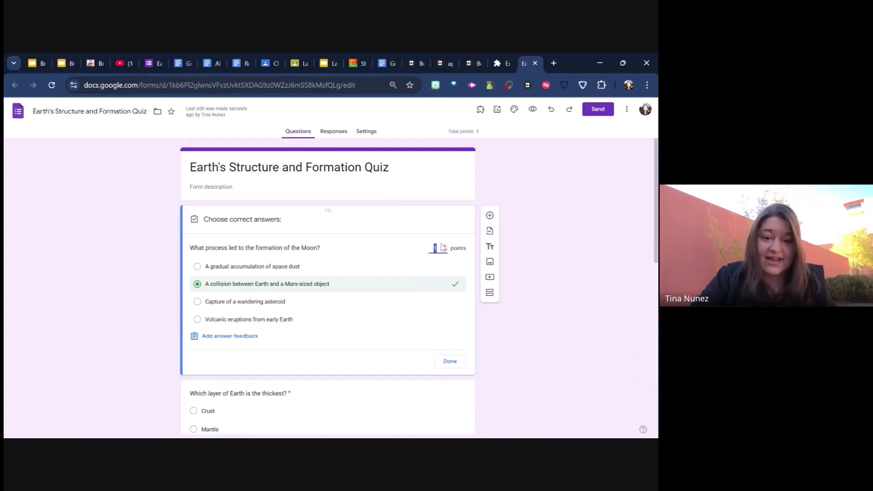
pyautogui.click(450, 362)
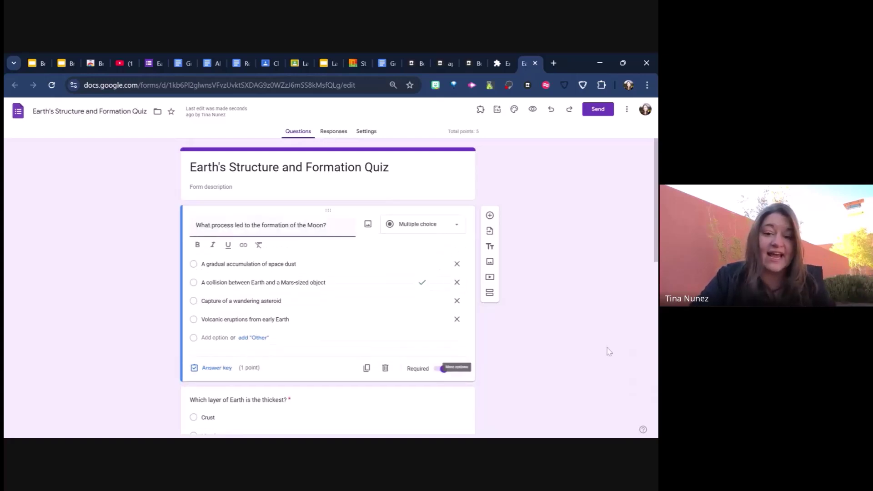
pyautogui.click(596, 404)
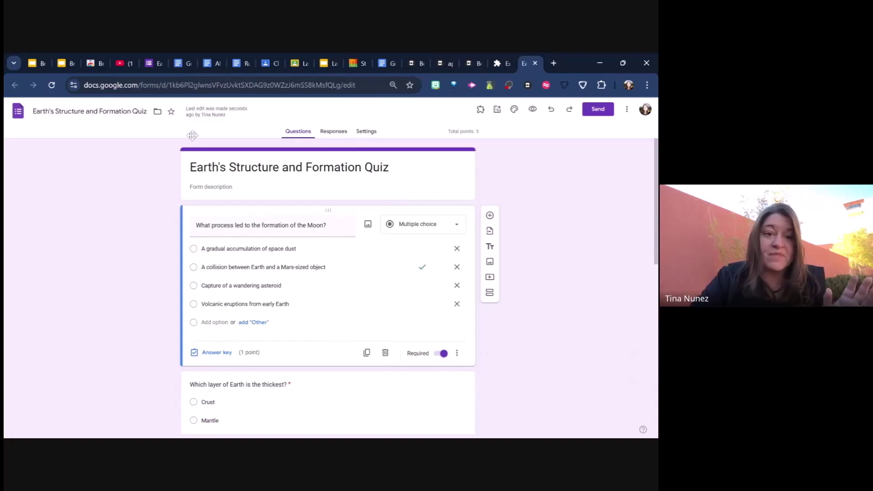
# Step: In the Earth's Layers and Structure Quiz form, explore Brisk's options for adding more questions, with the length set to 1 question
pyautogui.click(149, 63)
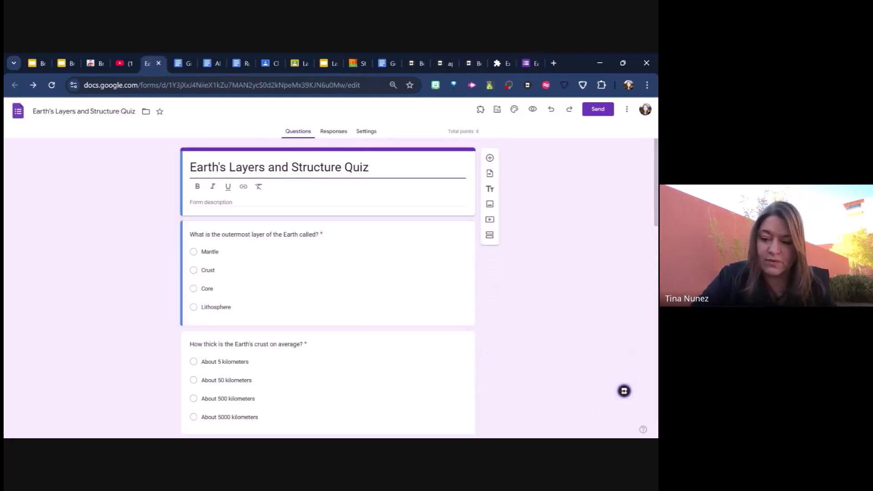
pyautogui.click(623, 396)
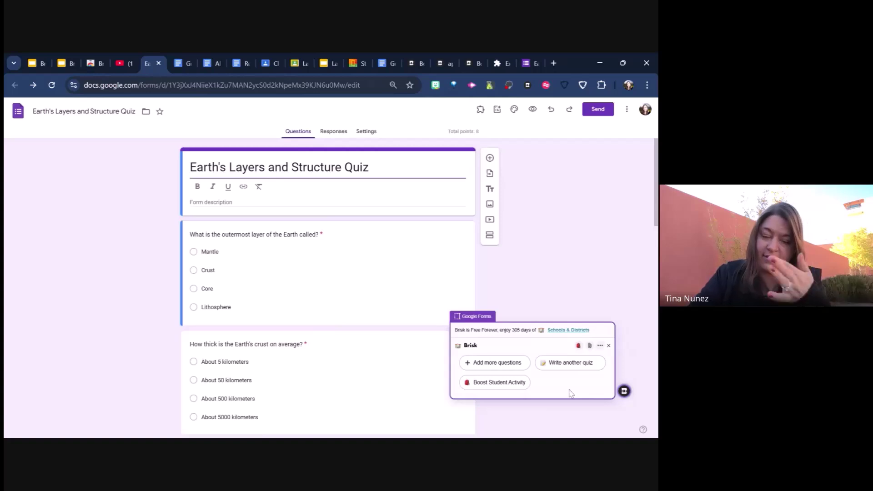
pyautogui.click(501, 366)
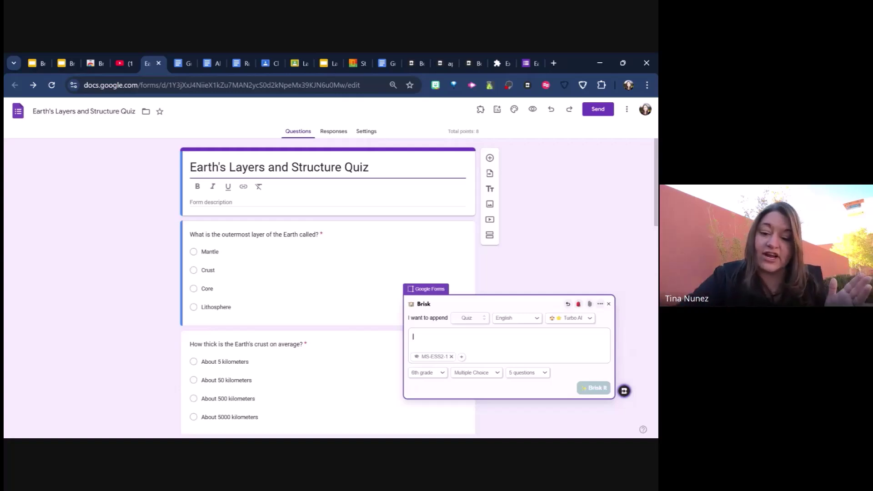
pyautogui.click(526, 377)
pyautogui.click(531, 329)
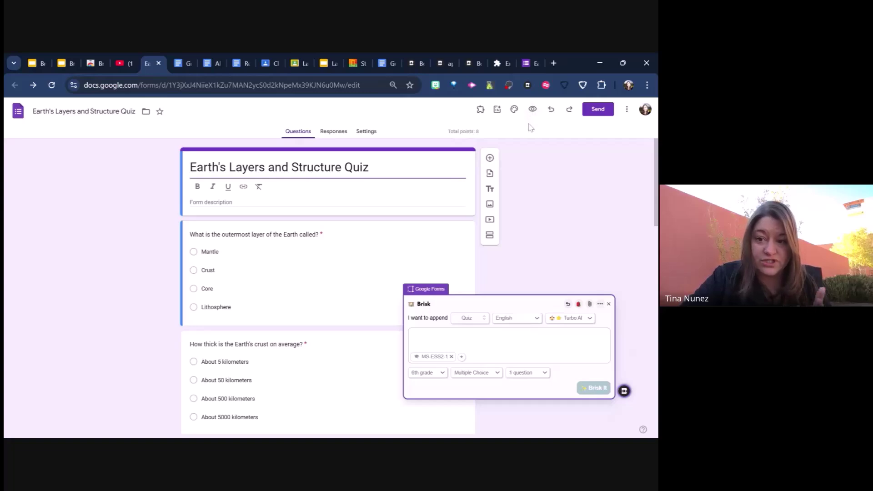
pyautogui.click(585, 287)
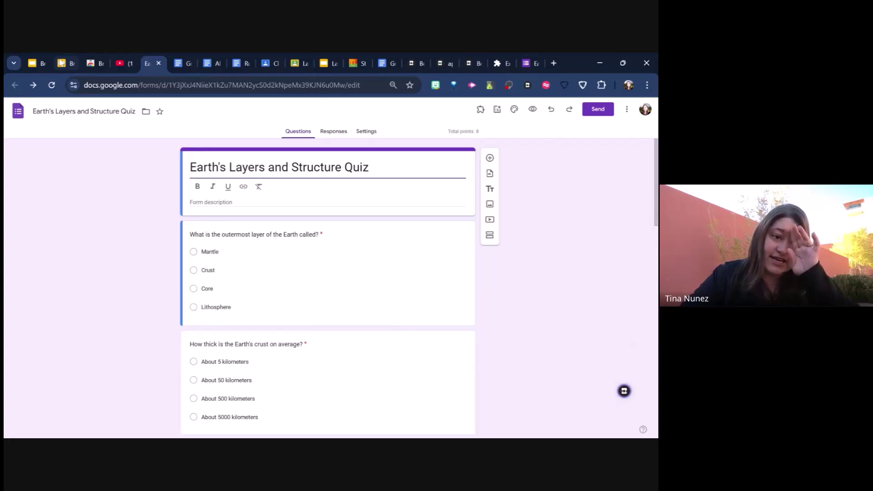
# Step: Go through the presentation slides on using Brisk with Google Forms and Google Docs
pyautogui.click(60, 63)
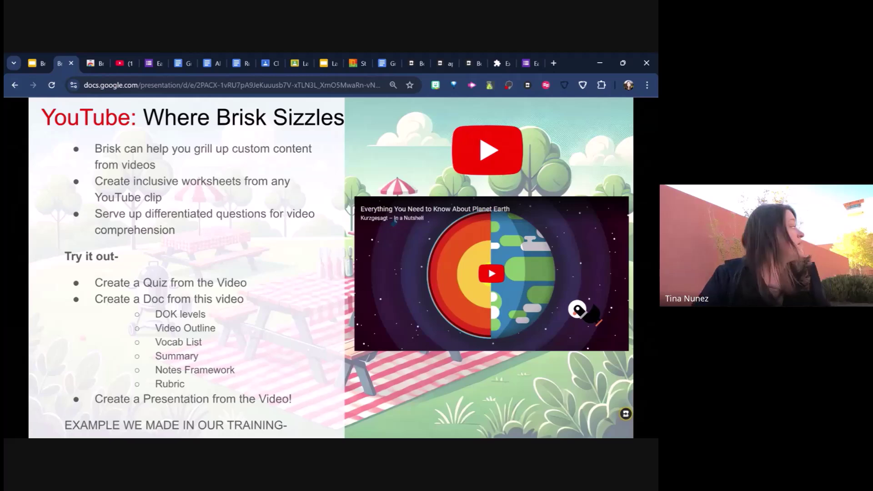
pyautogui.press('Right')
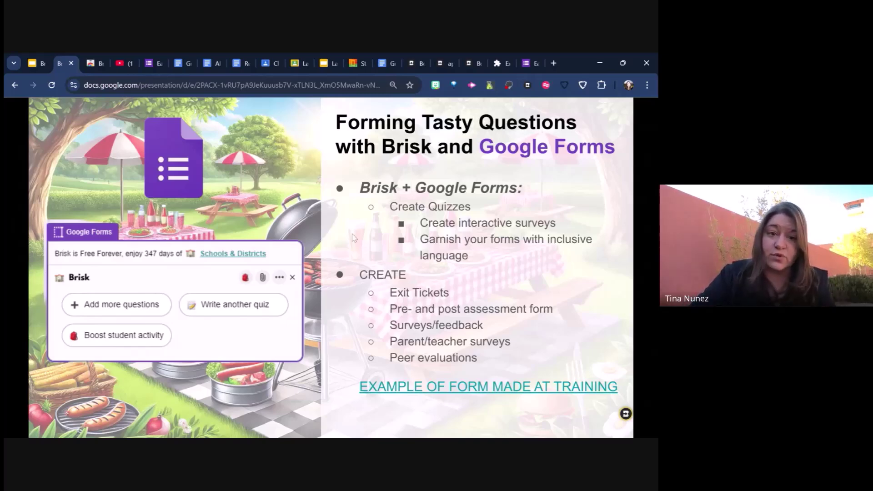
pyautogui.click(118, 64)
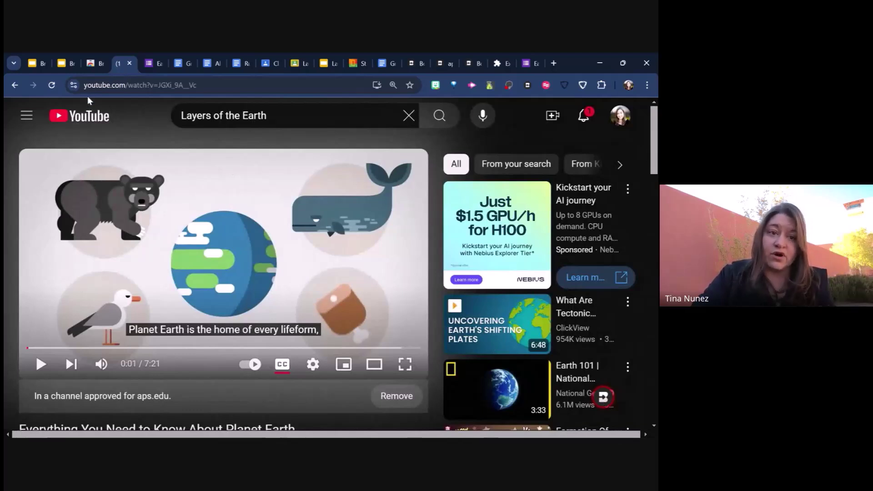
pyautogui.click(66, 67)
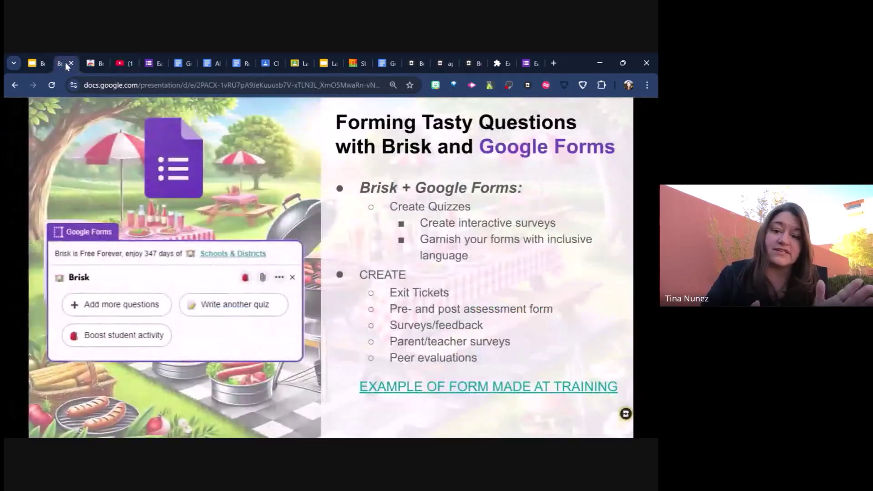
pyautogui.press('Right')
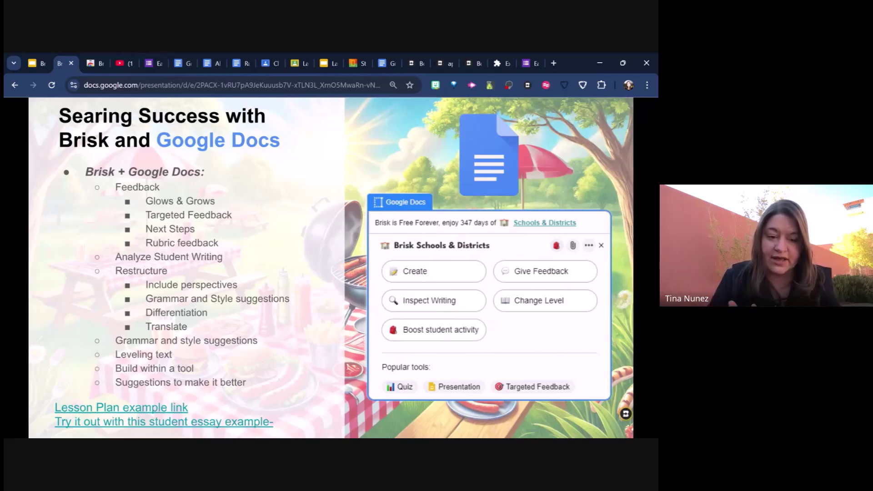
# Step: Generate a 40-minute Brisk lesson plan from the YouTube video, extending the prompt with ", with ESL strategies, with an assessment idea and vocabulary"
pyautogui.hotkey('ctrl', '4')
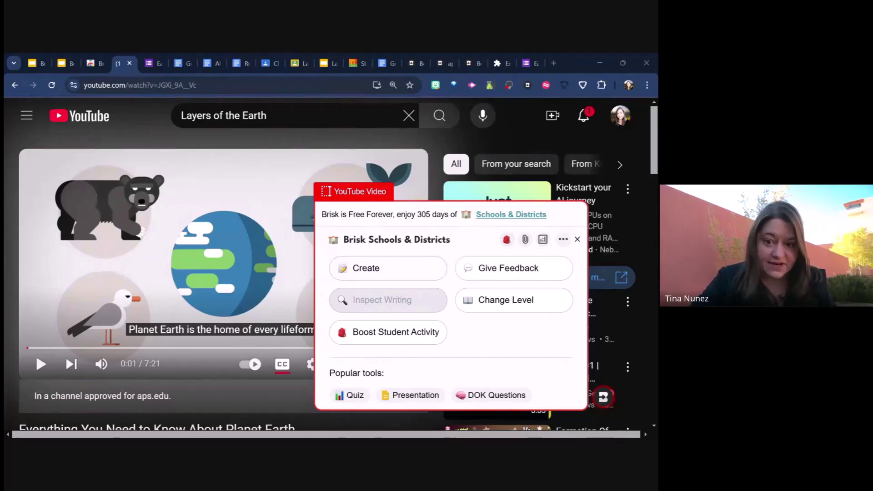
pyautogui.click(398, 273)
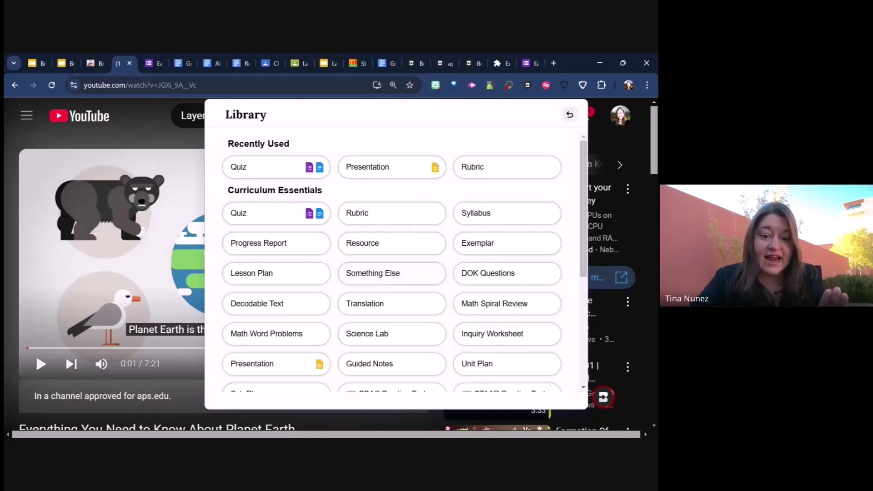
pyautogui.click(285, 277)
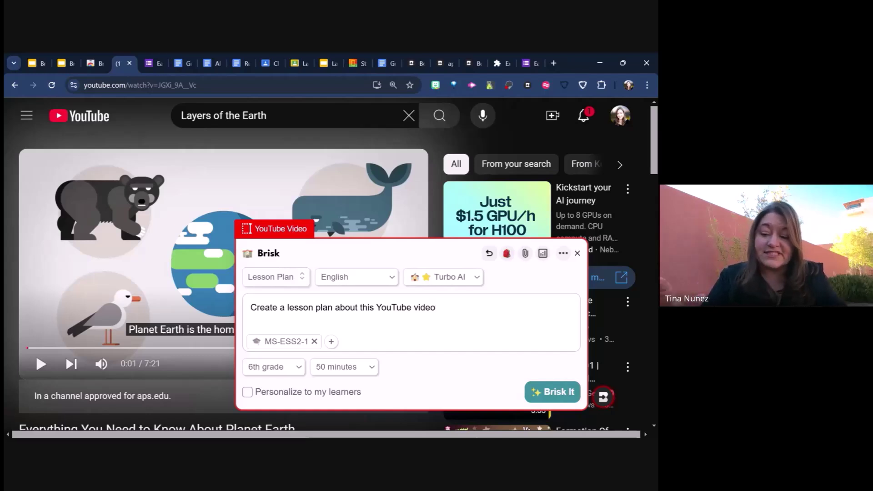
pyautogui.press('BackSpace')
pyautogui.write(', with ESL strategies, with an assessment idea and vocabulary')
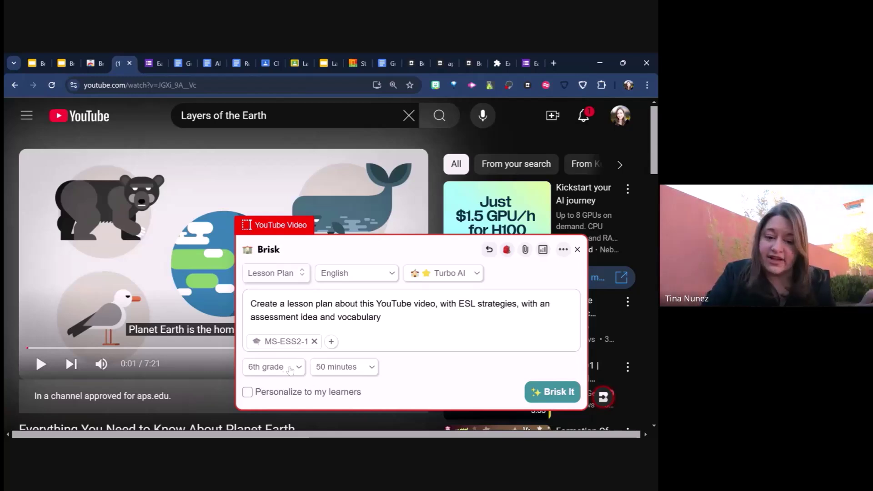
pyautogui.click(356, 358)
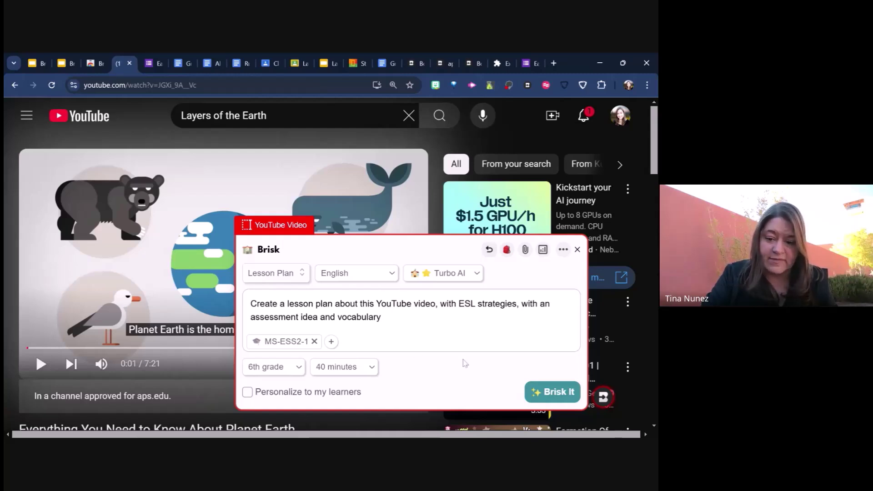
pyautogui.click(549, 394)
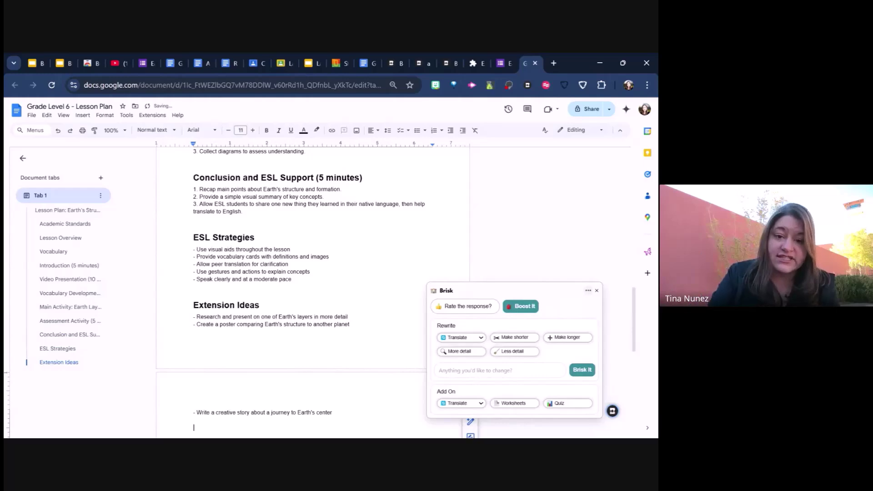
# Step: Read through the generated lesson plan's sections down to the ESL strategies and extension ideas
pyautogui.scroll(10, 313, 291)
pyautogui.scroll(5, 313, 292)
pyautogui.scroll(-3, 313, 291)
pyautogui.scroll(-9, 313, 291)
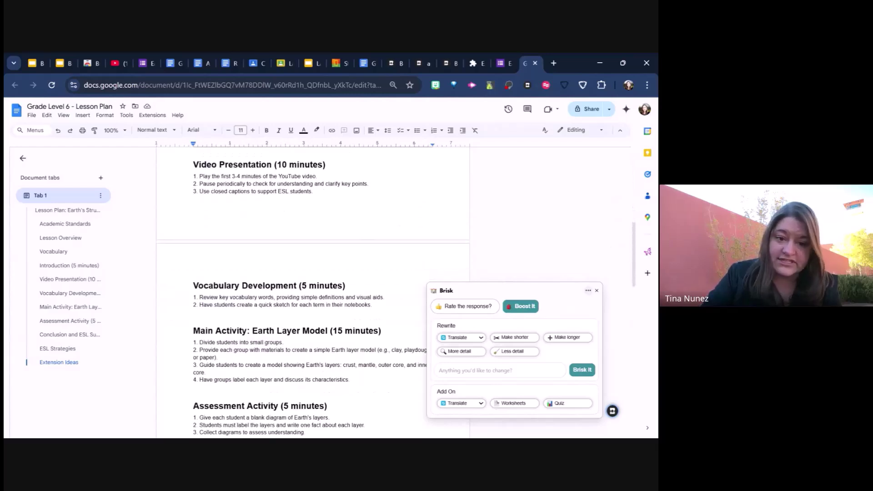
pyautogui.scroll(-4, 313, 291)
pyautogui.scroll(-9, 312, 291)
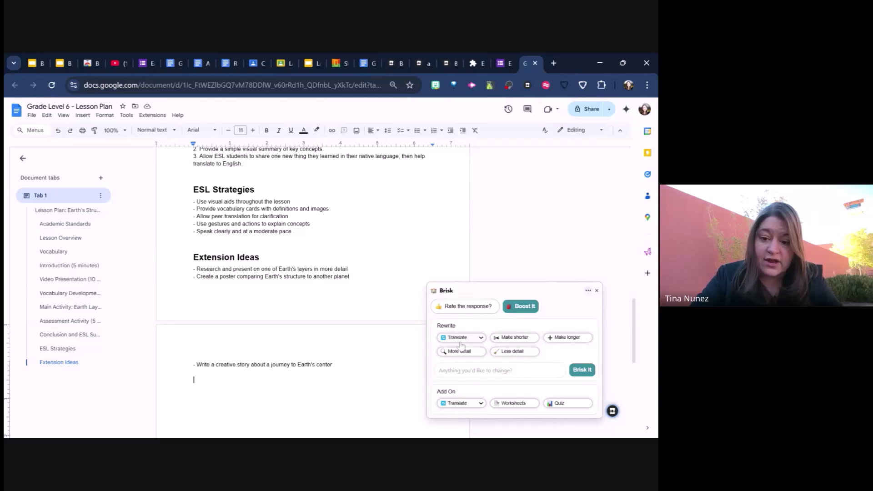
# Step: Add to the lesson plan with Brisk's Something Else option, using the prompt "I want a list of vocabulary words that go with this lesson"
pyautogui.click(596, 292)
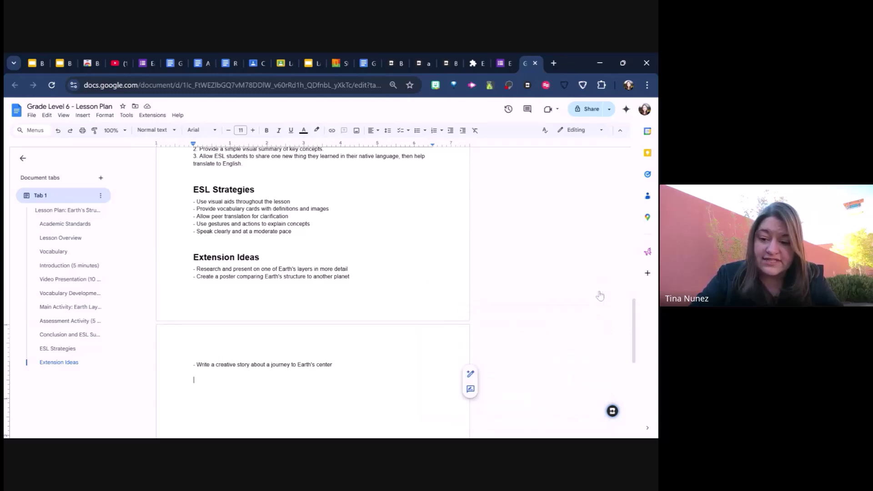
pyautogui.click(612, 410)
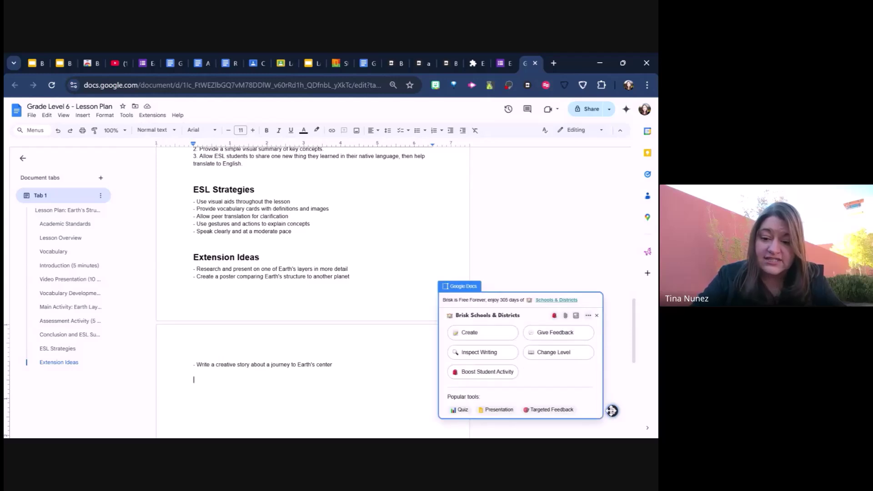
pyautogui.click(497, 336)
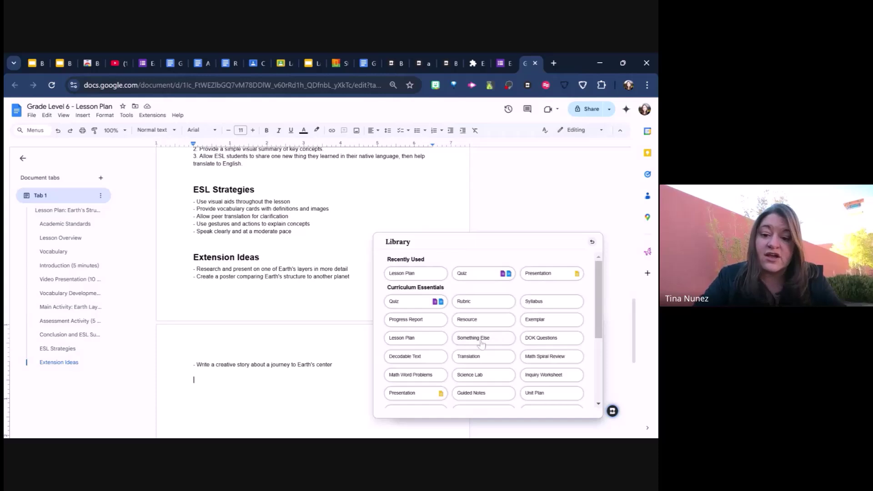
pyautogui.click(475, 339)
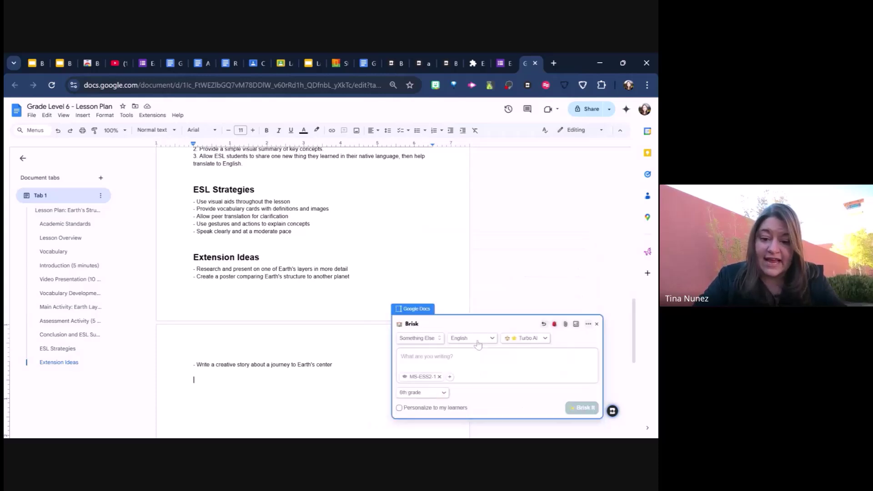
pyautogui.write('I want a list of vocabulary words that go with this lesson')
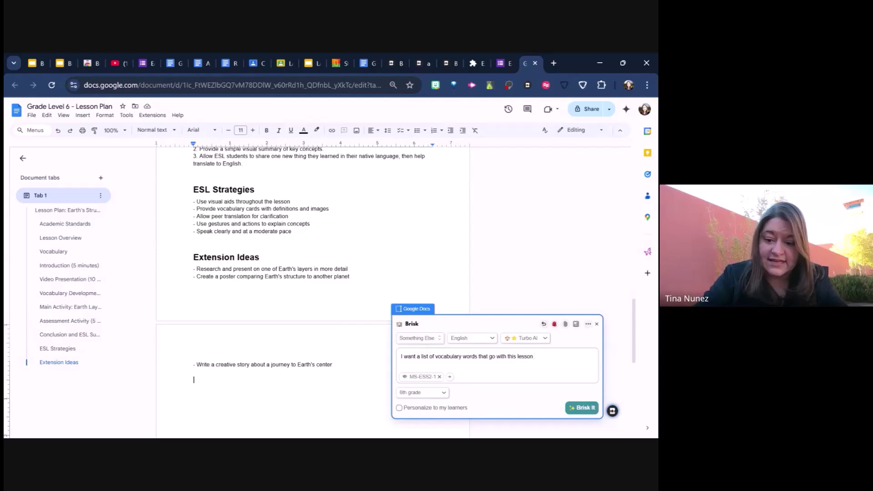
pyautogui.click(574, 411)
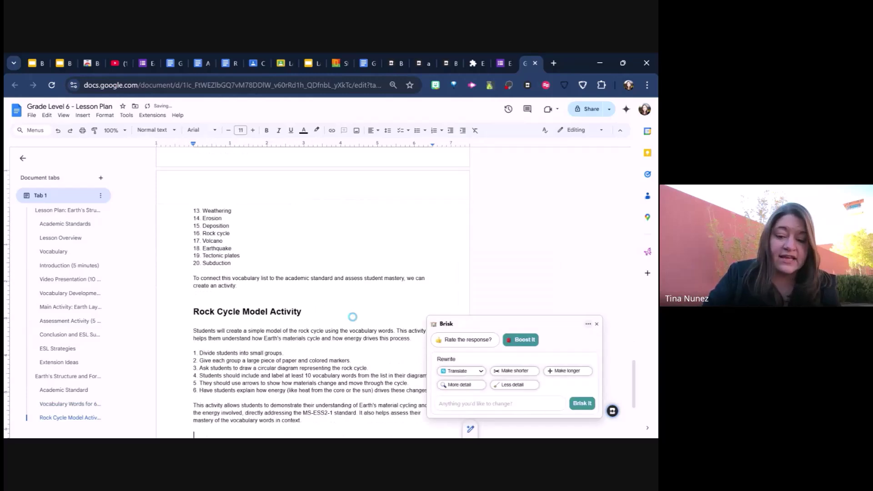
pyautogui.click(597, 325)
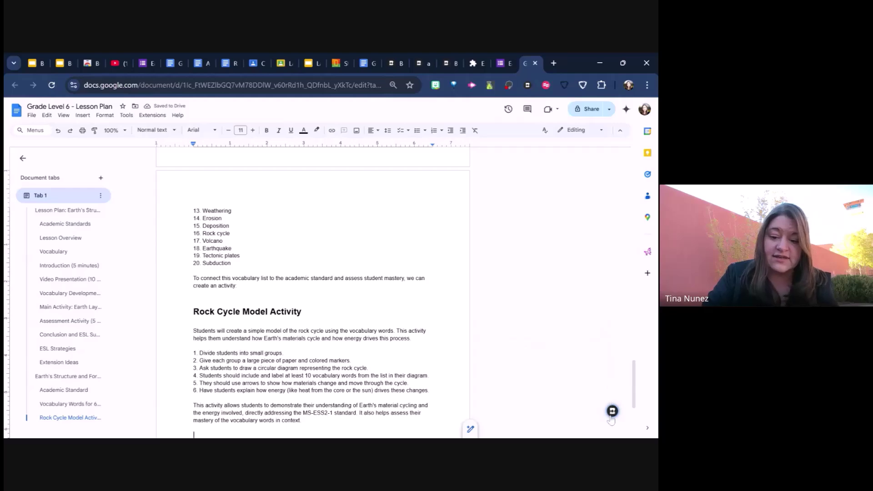
pyautogui.scroll(-3, 458, 337)
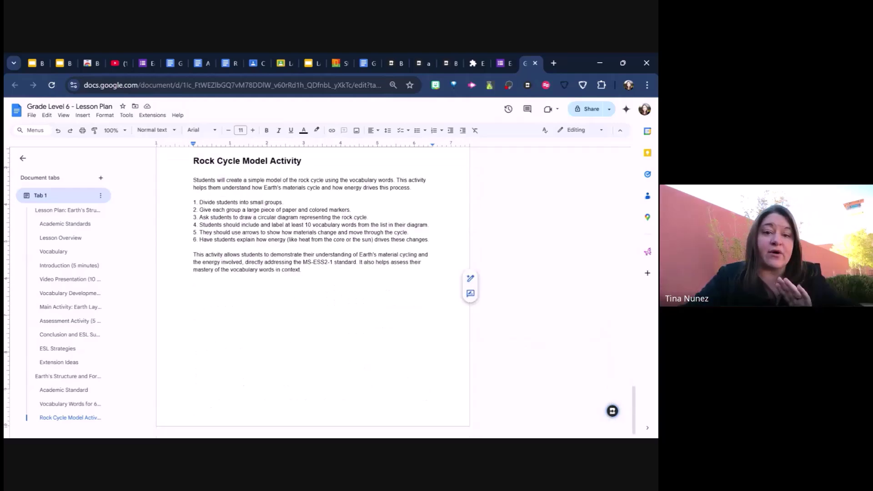
# Step: Switch to the student essay document All About Planet Earth and look over its opening sections
pyautogui.hotkey('ctrl', '7')
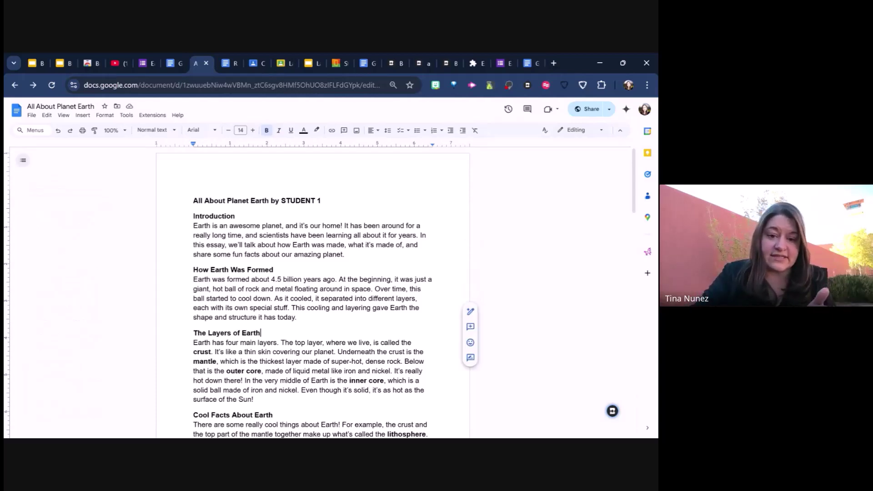
pyautogui.scroll(-1, 313, 296)
pyautogui.scroll(1, 318, 293)
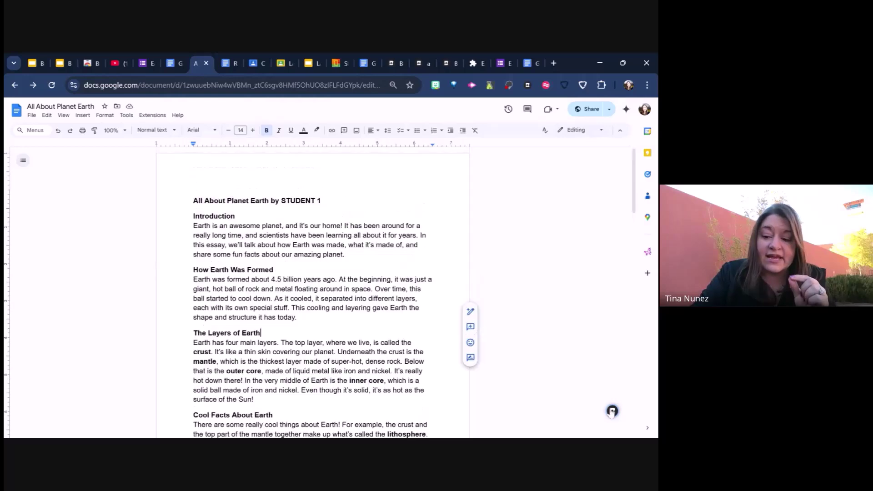
pyautogui.click(610, 411)
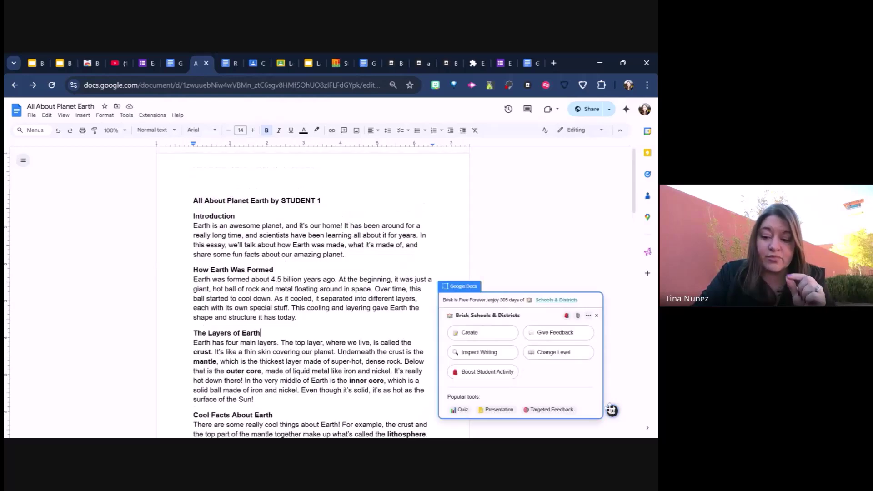
pyautogui.click(571, 334)
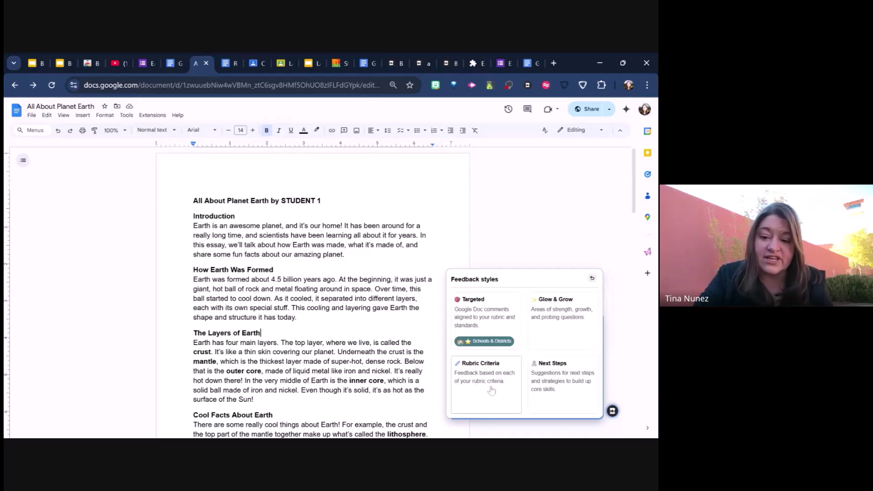
pyautogui.click(561, 240)
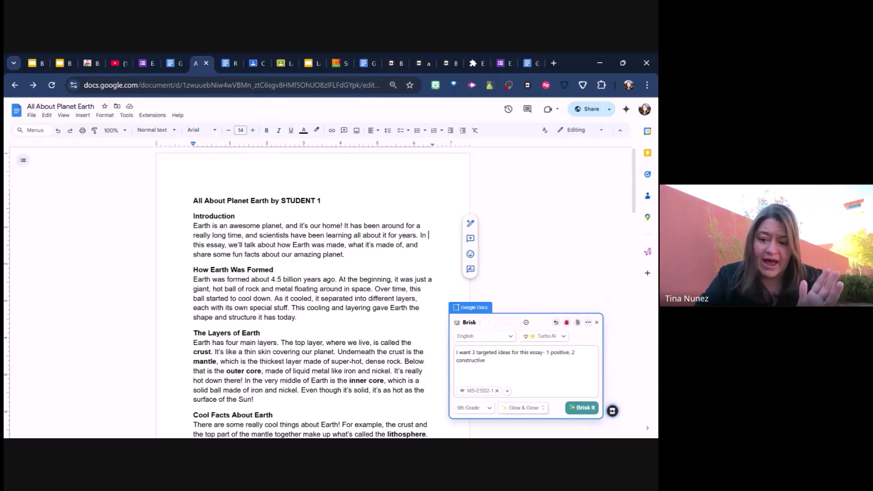
pyautogui.click(597, 322)
# Step: Generate a 6th-grade, 4-point-scale Brisk rubric in the essay with the prompt "I want a rubric to grade this science essay with"
pyautogui.click(613, 411)
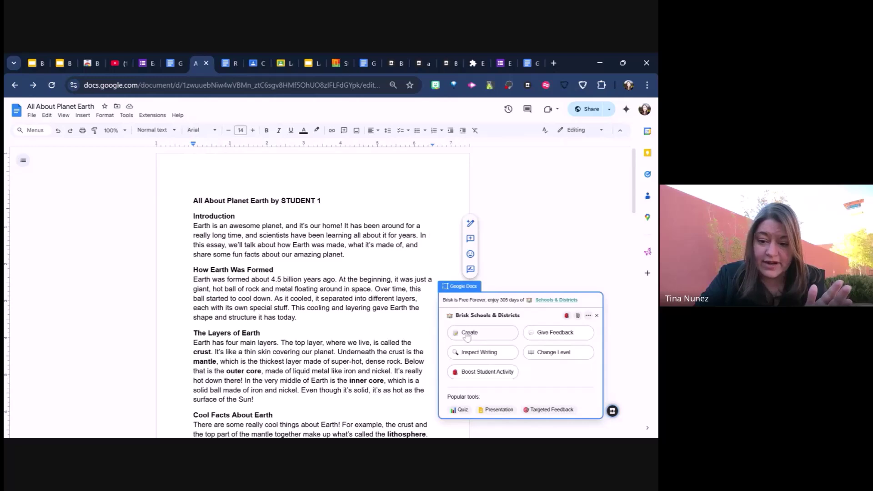
pyautogui.click(467, 336)
pyautogui.click(470, 308)
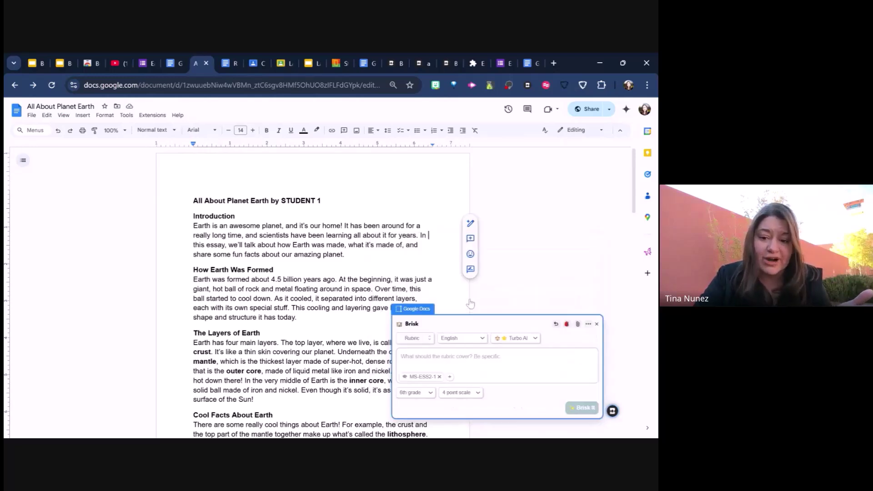
pyautogui.click(401, 357)
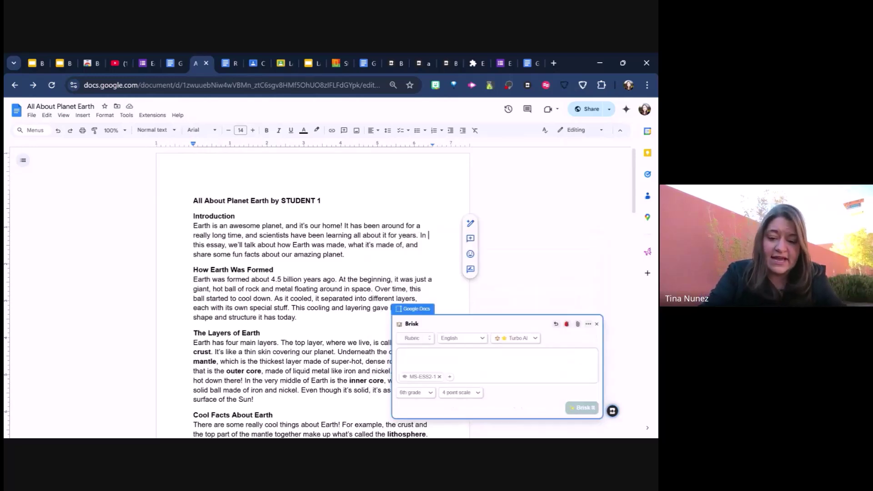
pyautogui.write('I want a rubric')
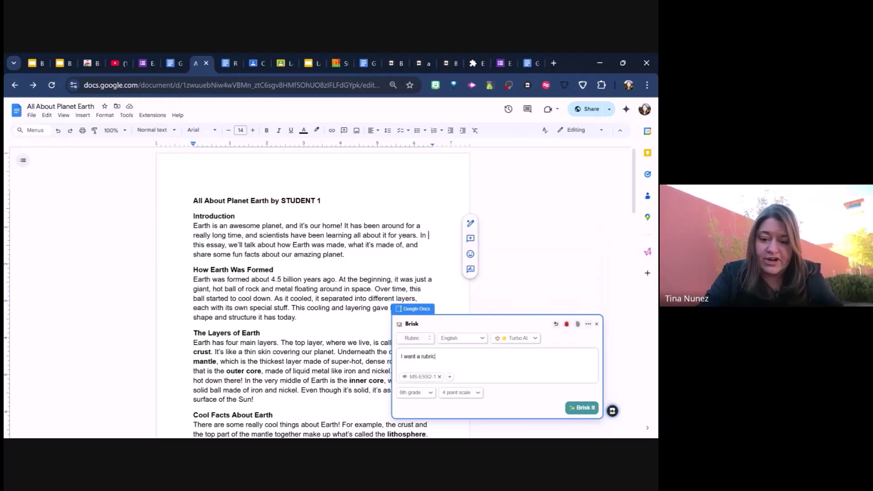
pyautogui.write(' to grade this science essay with')
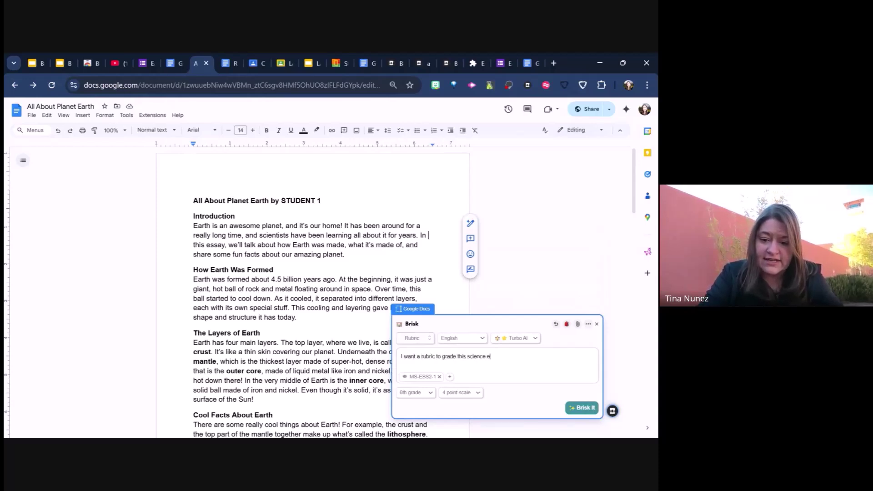
pyautogui.click(582, 408)
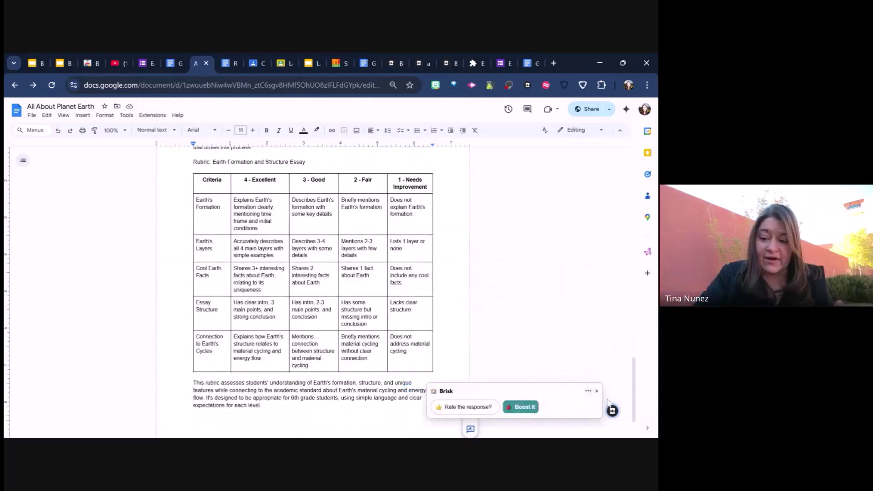
pyautogui.click(597, 392)
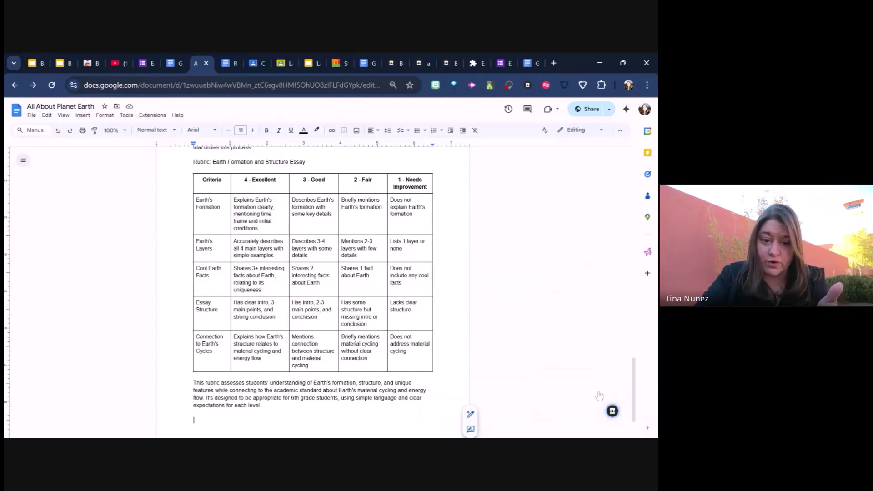
# Step: Generate Brisk Rubric Criteria feedback for the essay, using the prefilled prompt, and insert it into the document
pyautogui.click(613, 411)
pyautogui.click(537, 338)
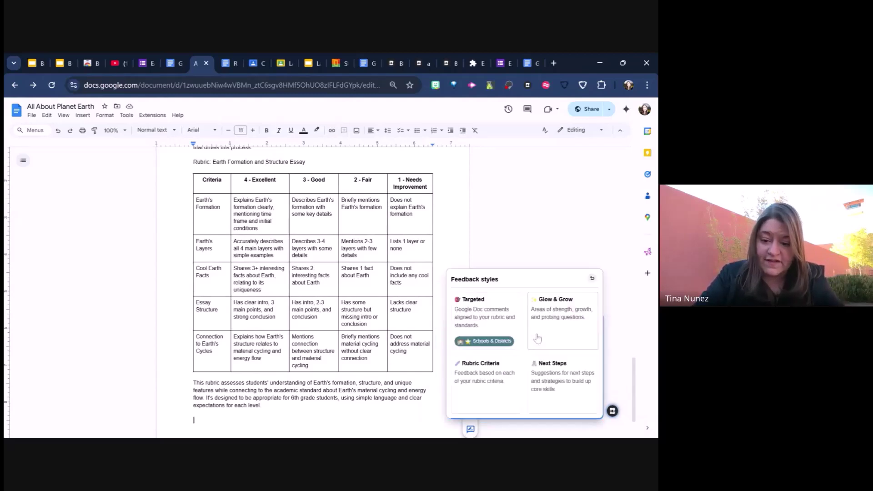
pyautogui.click(474, 372)
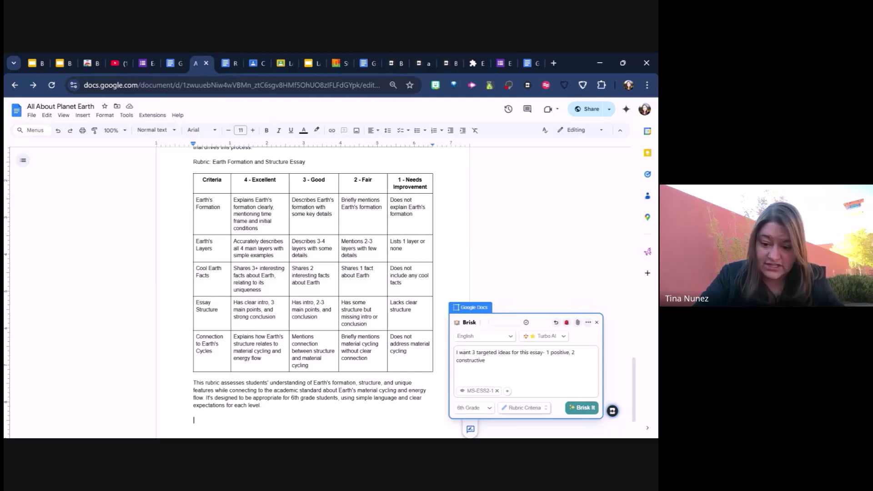
pyautogui.click(588, 408)
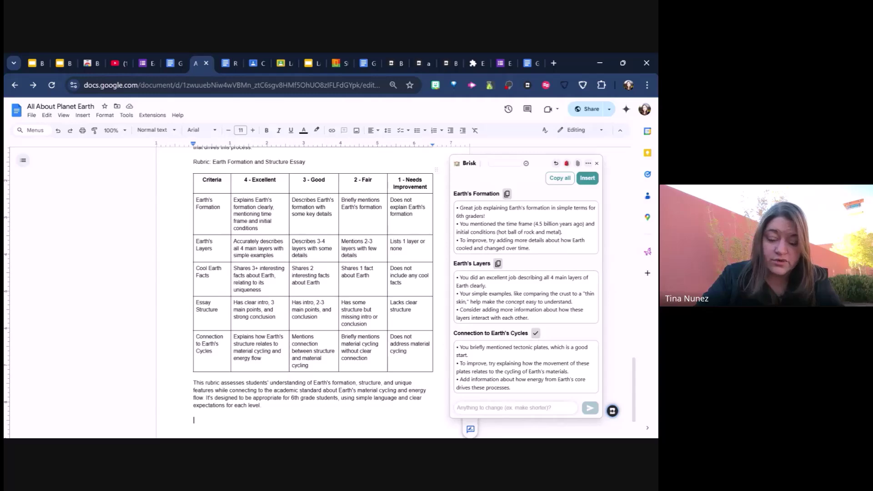
pyautogui.scroll(-2, 313, 273)
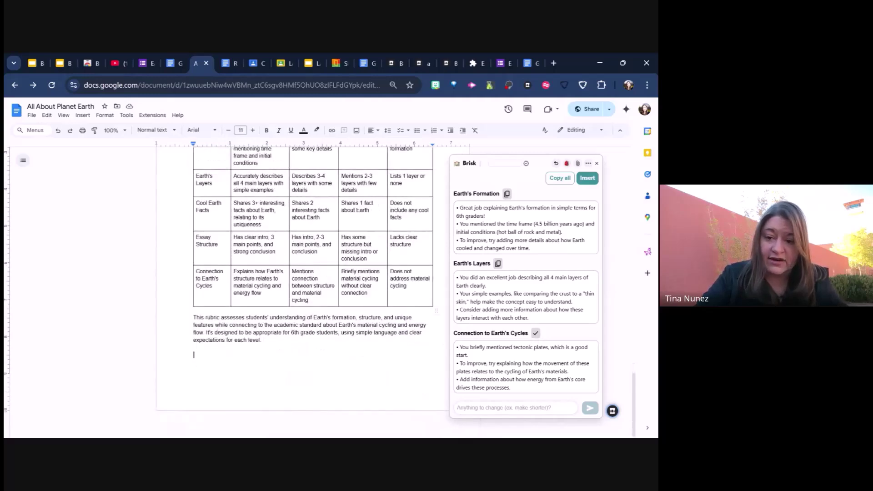
pyautogui.click(561, 178)
pyautogui.click(588, 178)
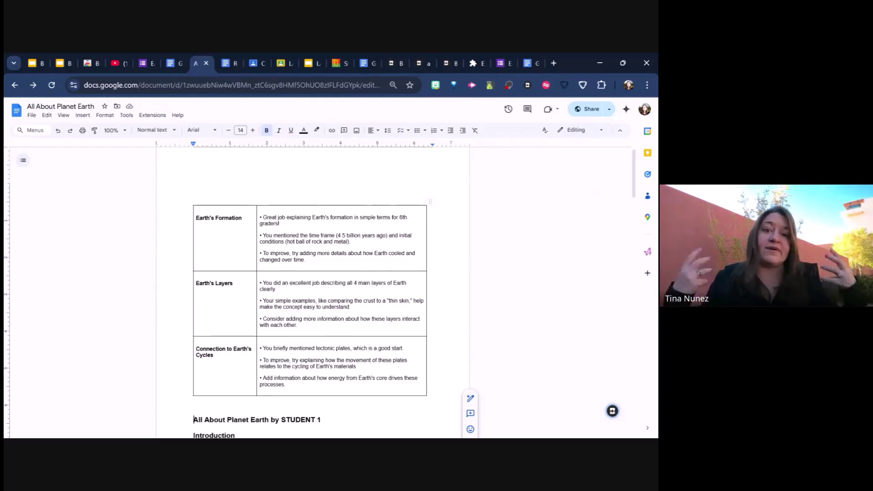
# Step: Return to the presentation and advance from the Google Docs slide to the one on combining Brisk with Classroom
pyautogui.hotkey('ctrl', '2')
pyautogui.press('Left')
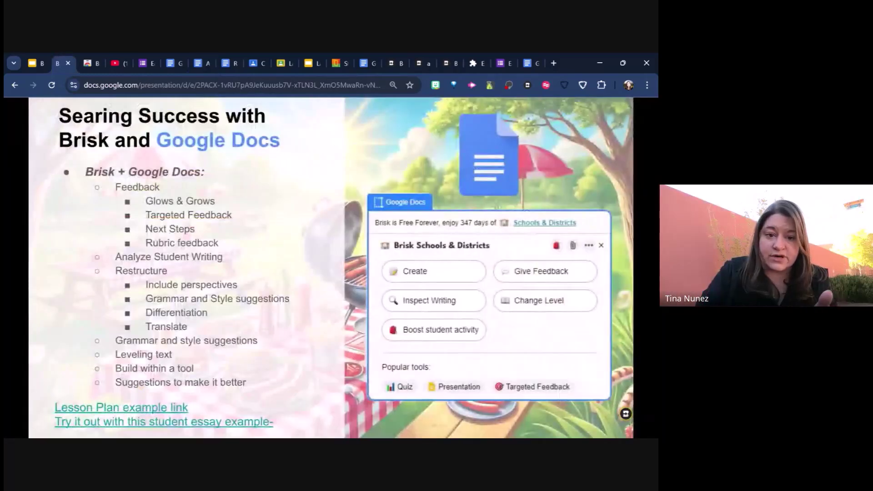
pyautogui.press('Right')
pyautogui.press('Right')
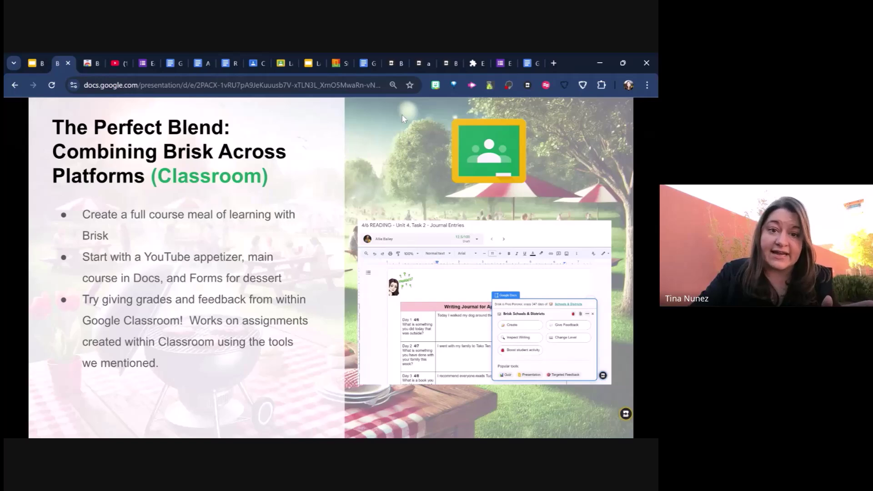
# Step: Open the Layers of the Earth Essay assignment in Google Classroom and bring up the turned-in student work for review
pyautogui.click(280, 66)
pyautogui.click(254, 63)
pyautogui.click(235, 233)
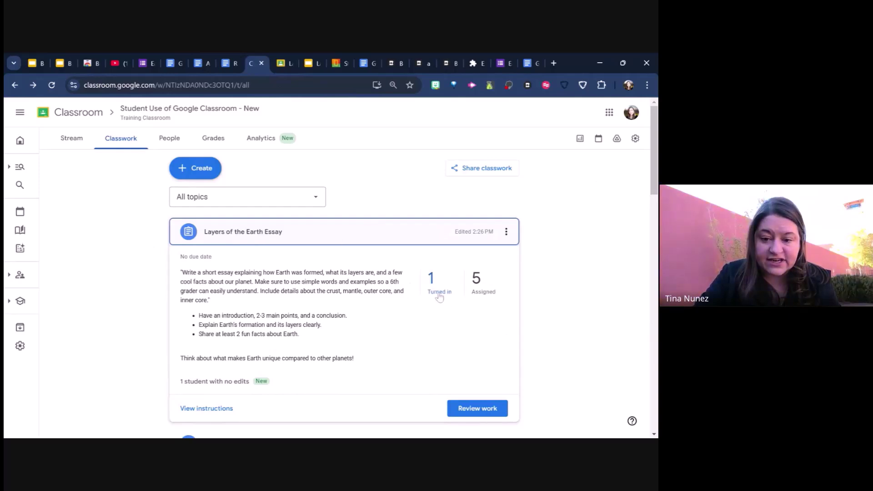
pyautogui.click(464, 407)
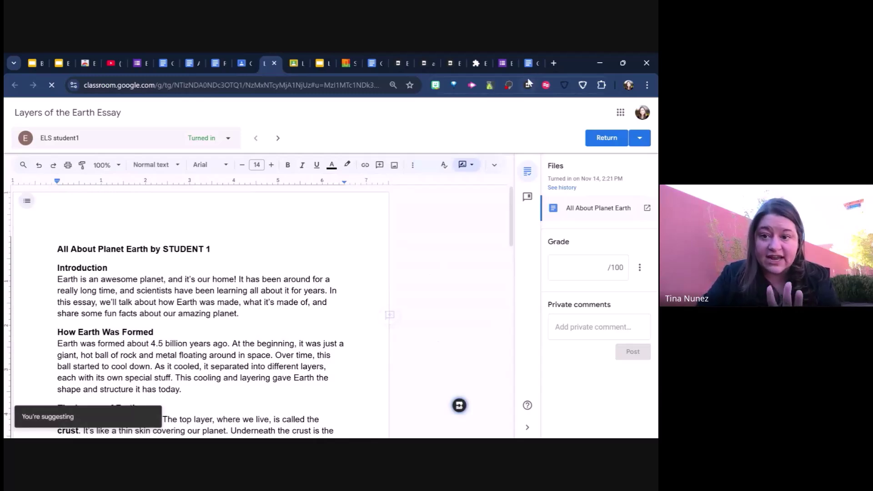
pyautogui.scroll(-1, 470, 302)
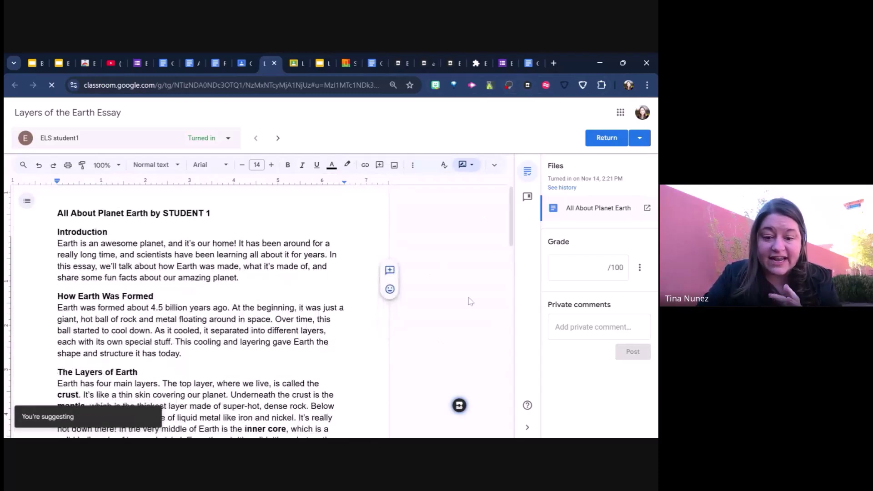
# Step: Generate Brisk Targeted feedback on the submission, post the internal structure and systems interaction comments, and move to the next student
pyautogui.click(461, 408)
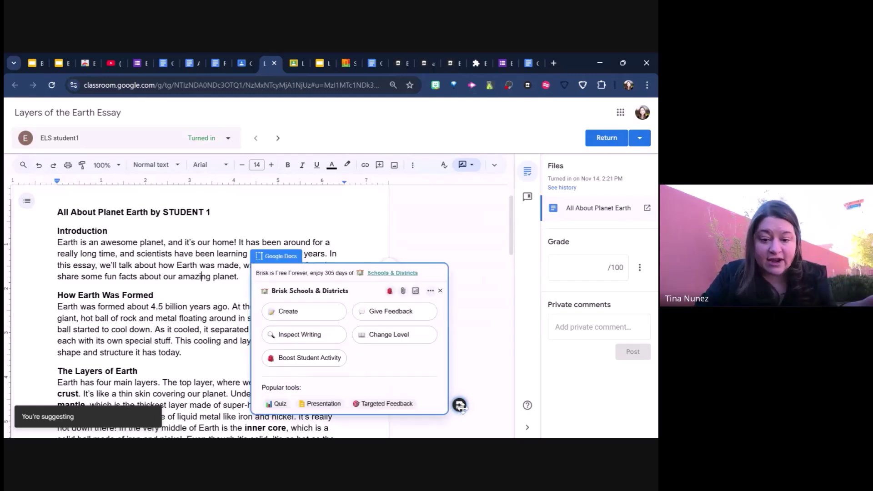
pyautogui.click(389, 317)
pyautogui.click(291, 306)
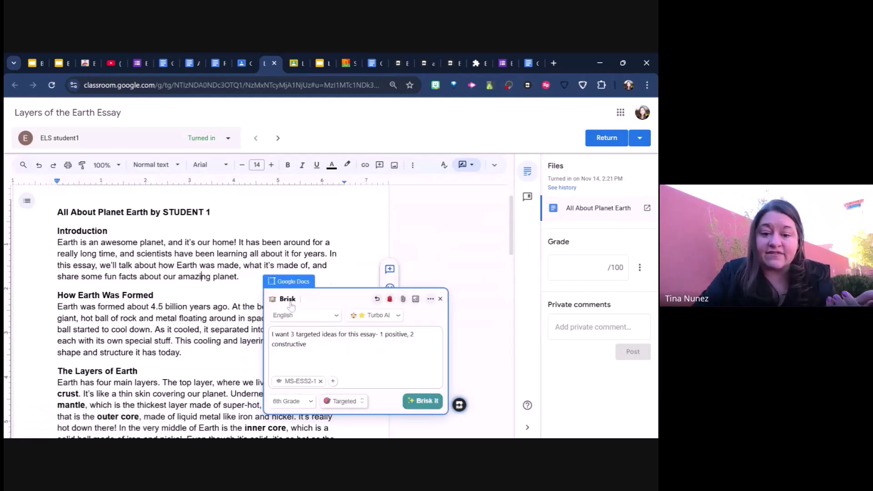
pyautogui.click(421, 401)
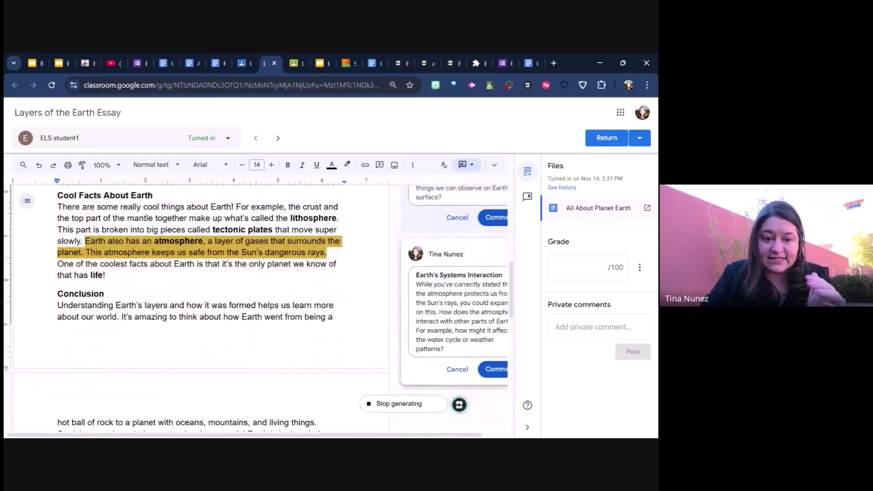
pyautogui.click(494, 370)
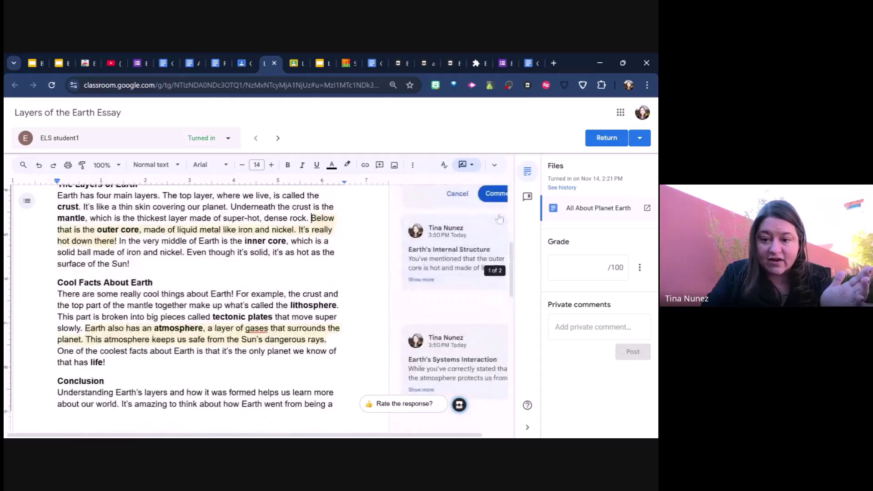
pyautogui.click(278, 138)
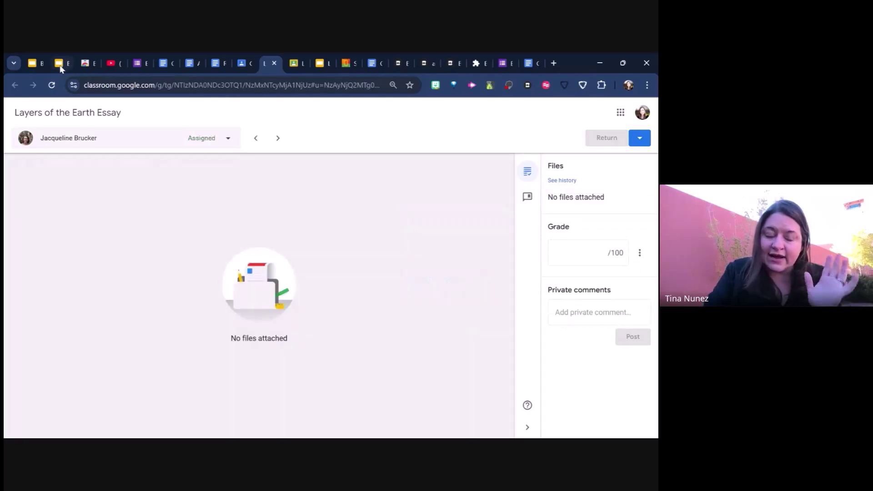
# Step: Inspect the writing history of All About Planet Earth with Brisk, checking the essay's pasted content
pyautogui.click(192, 64)
pyautogui.scroll(-3, 310, 273)
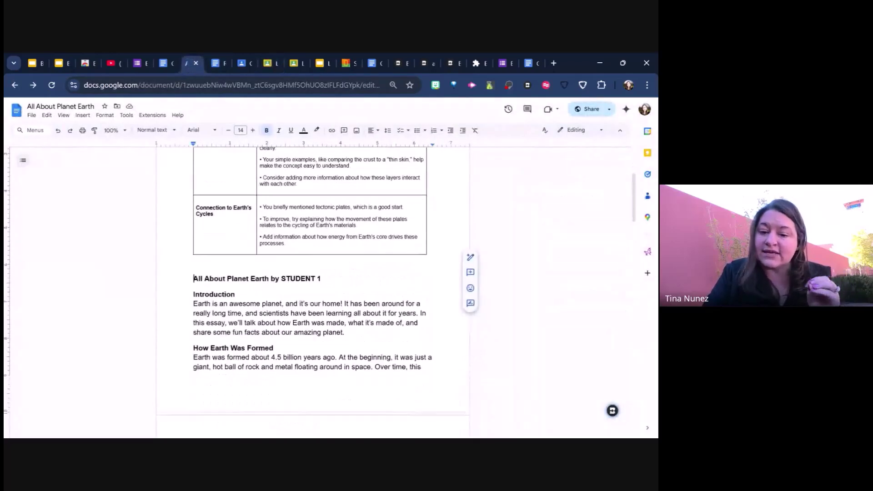
pyautogui.scroll(-3, 501, 331)
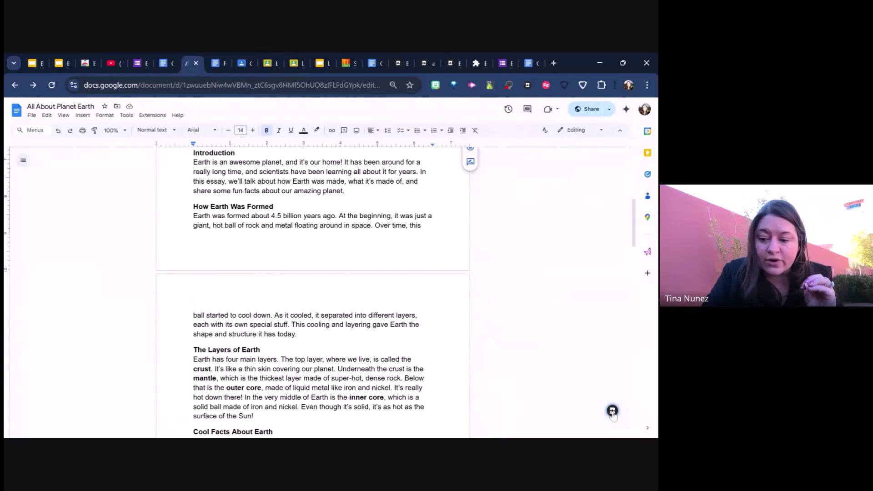
pyautogui.click(613, 413)
pyautogui.click(492, 355)
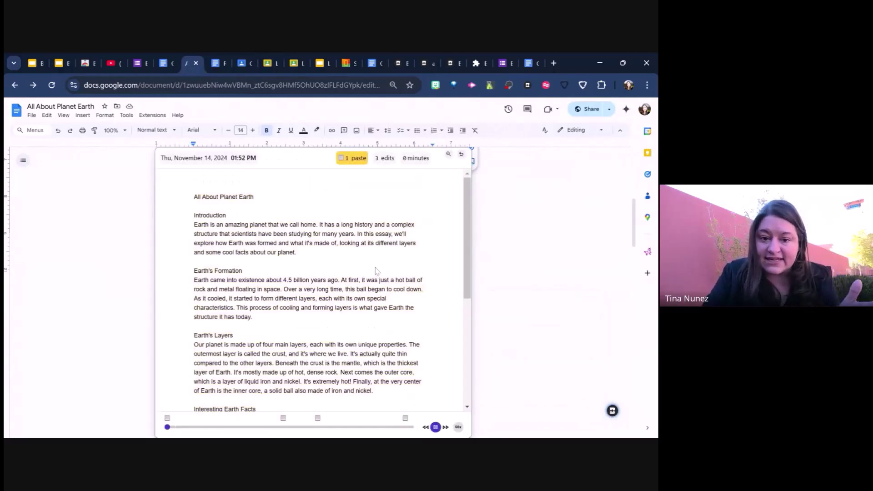
pyautogui.click(354, 159)
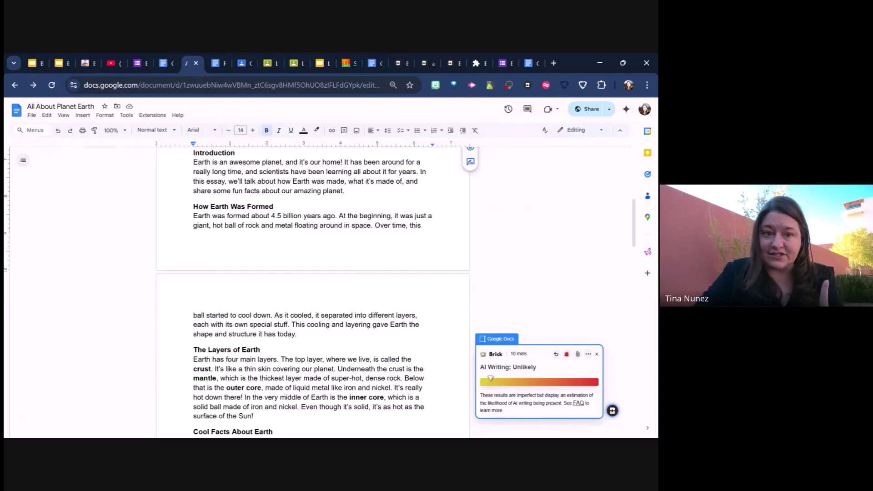
# Step: Switch to the Grade Level 6 - Lesson Plan document and start a Brisk presentation from its Science Lab section
pyautogui.click(165, 64)
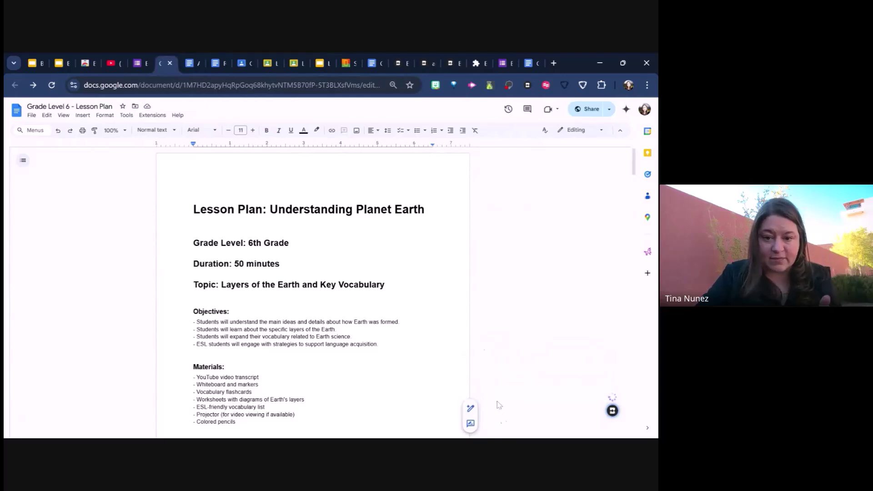
pyautogui.scroll(-4, 503, 419)
pyautogui.scroll(-10, 476, 331)
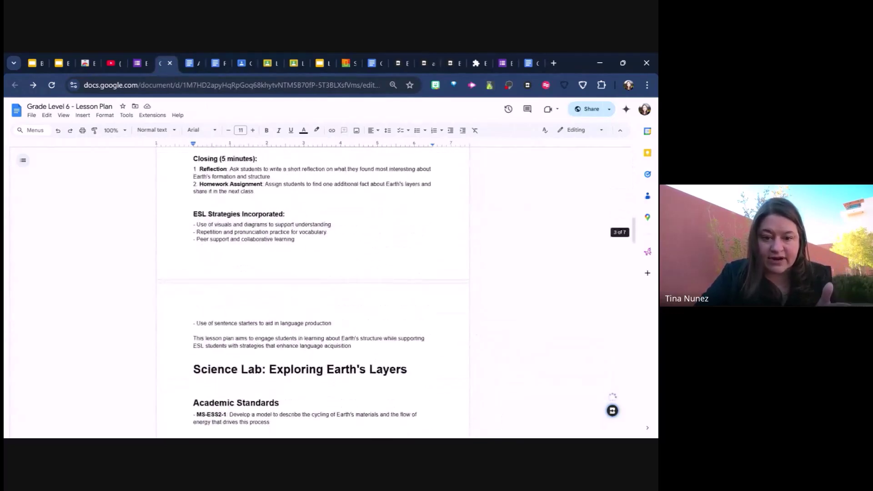
pyautogui.click(612, 411)
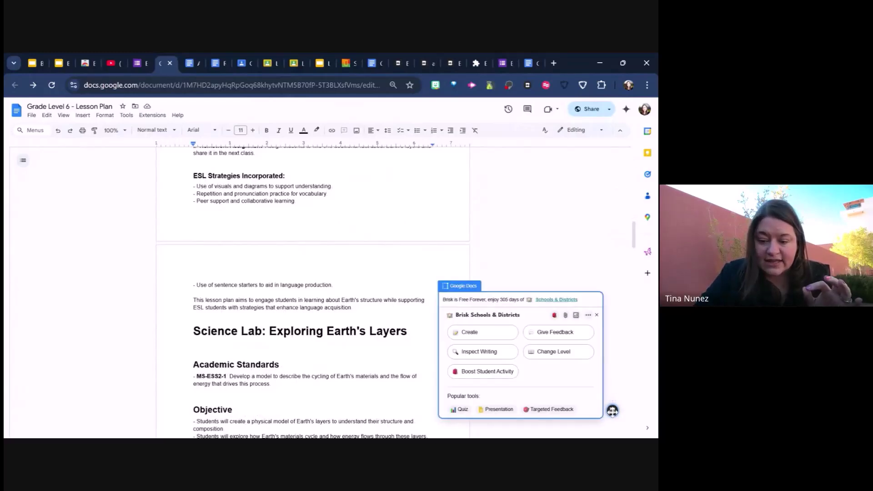
pyautogui.click(497, 410)
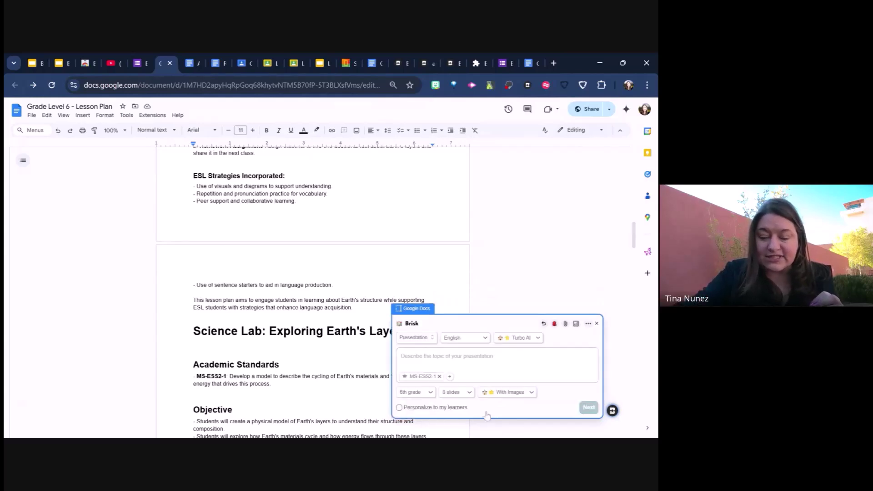
# Step: Describe the topic as "I want a presentation with fun 6th grade quotes and pop culture slang, focusing on the different layers of the Earth."
pyautogui.click(401, 356)
pyautogui.write('I want')
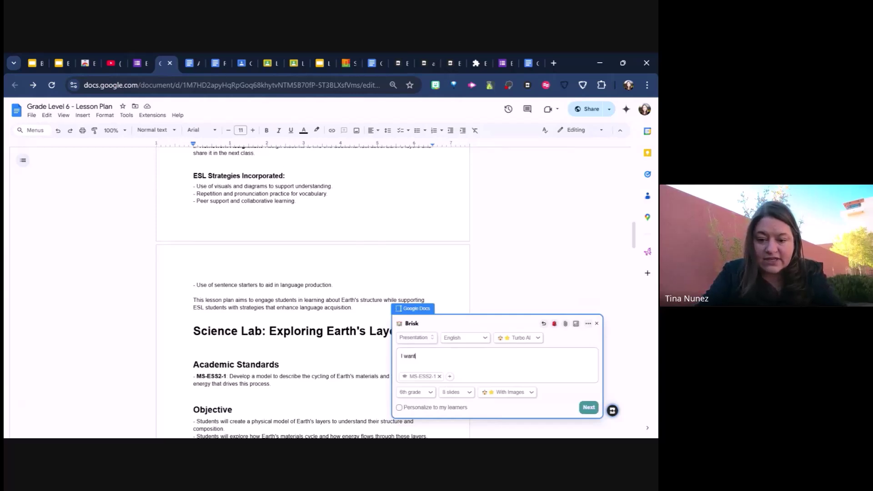
pyautogui.write(' a presen')
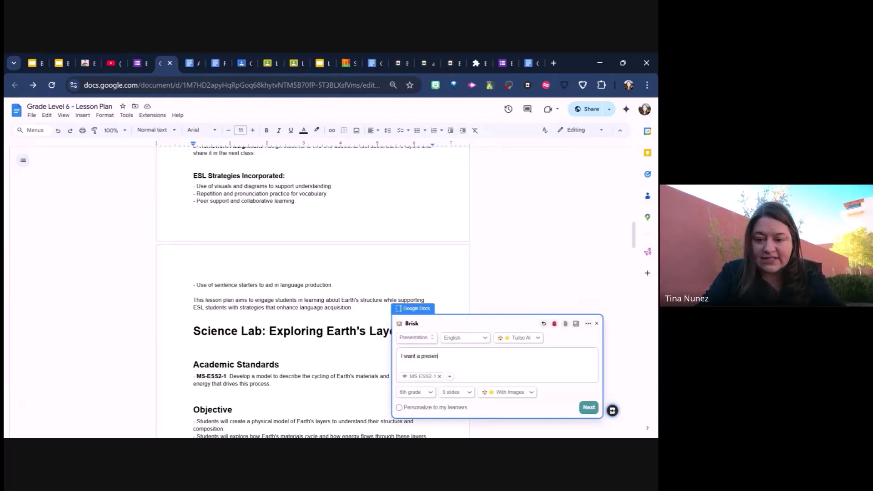
pyautogui.write('un ')
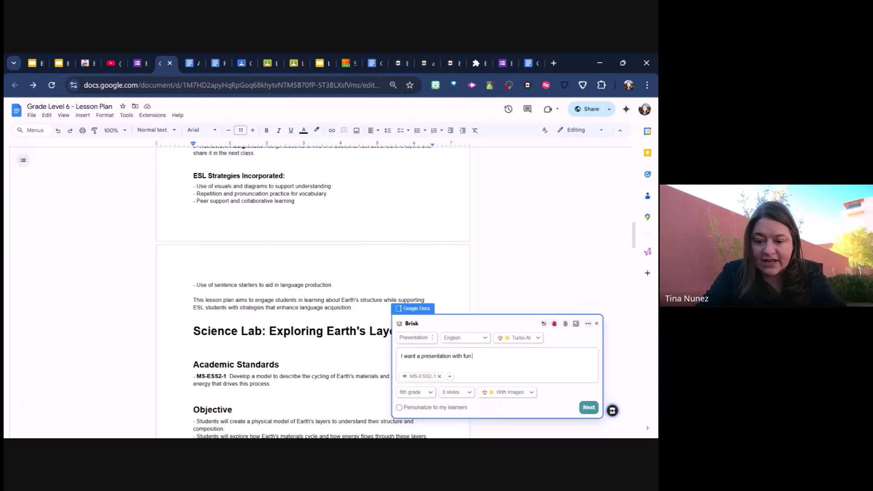
pyautogui.write('6th grade')
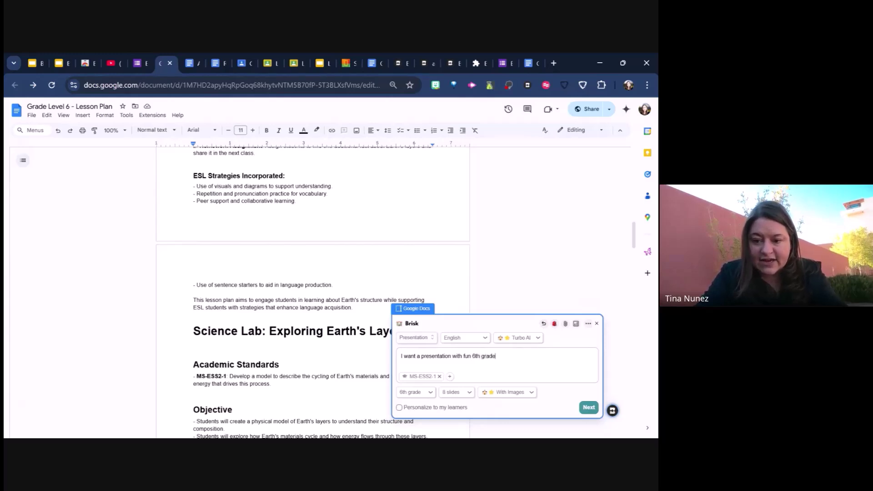
pyautogui.write(' quotes and pop cult')
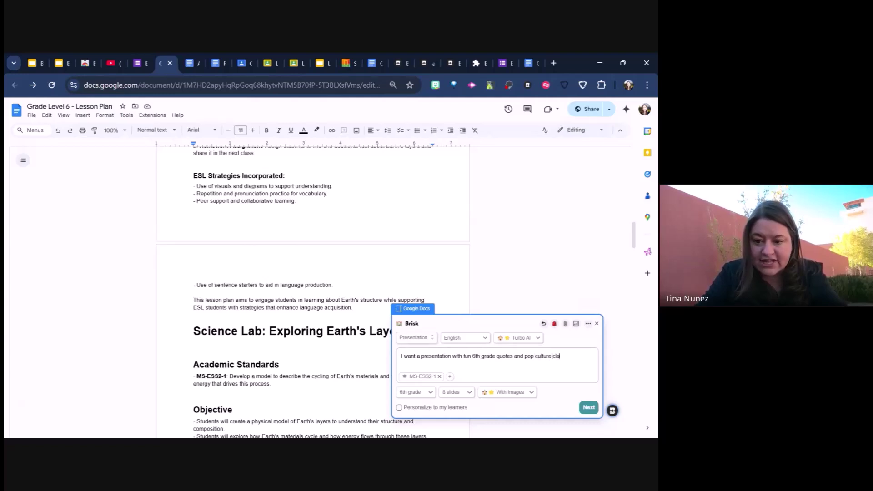
pyautogui.write('ure slang, focusing')
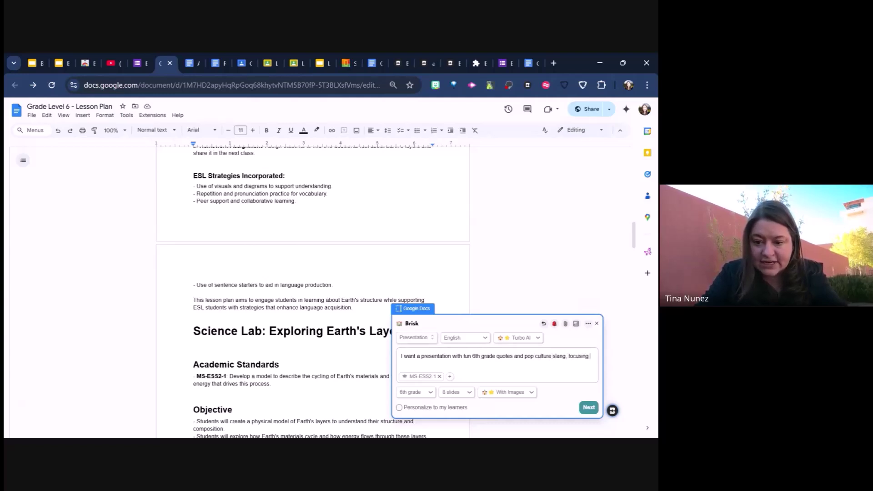
pyautogui.write(' on teh di')
pyautogui.press('BackSpace')
pyautogui.press('BackSpace')
pyautogui.press('BackSpace')
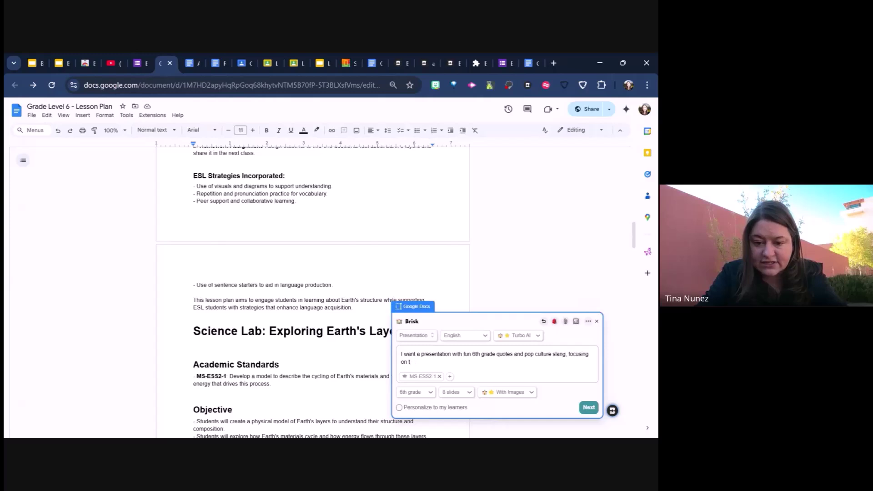
pyautogui.write('he different layers of the ')
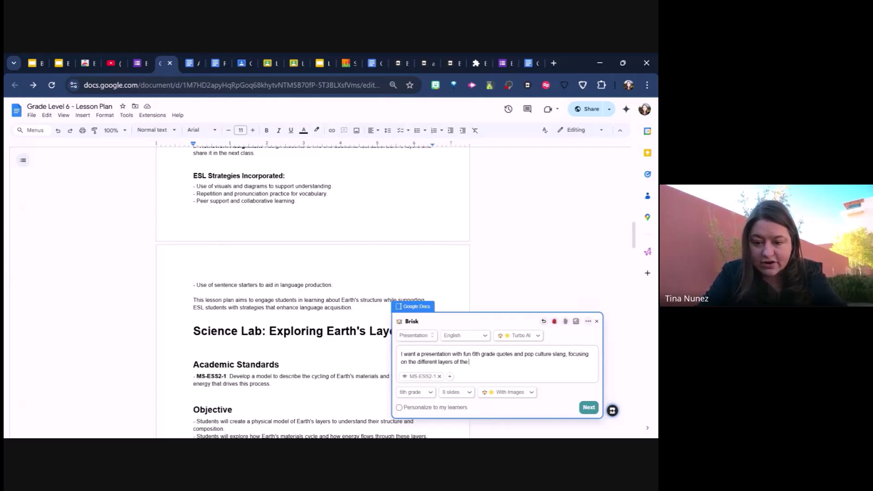
pyautogui.write('Earth.')
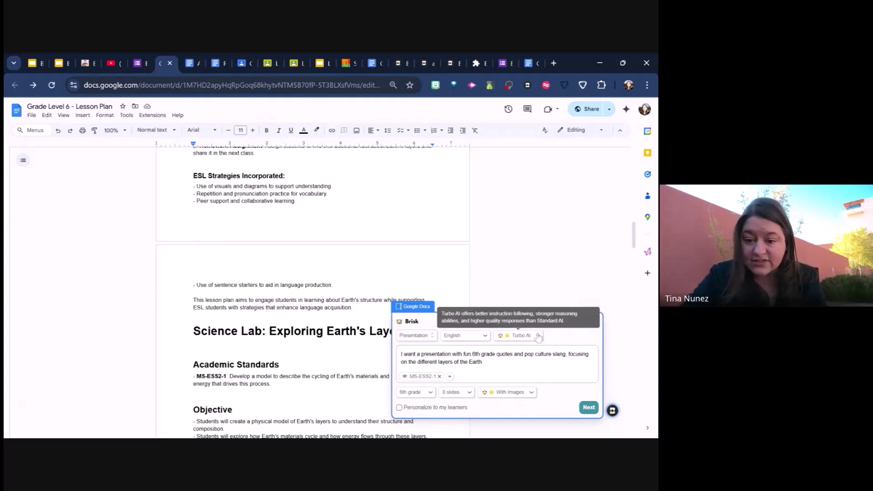
# Step: Proceed to the theme choices, select the Chalkboard theme, and have Brisk generate the presentation
pyautogui.click(590, 408)
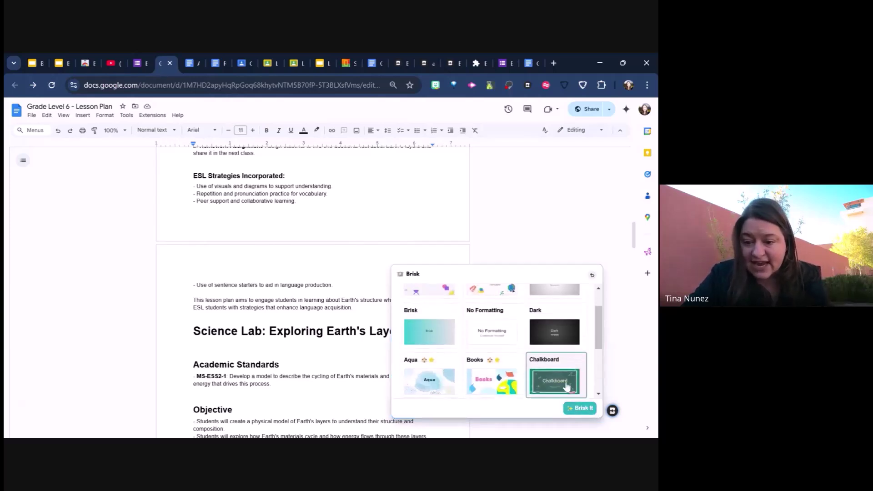
pyautogui.click(573, 409)
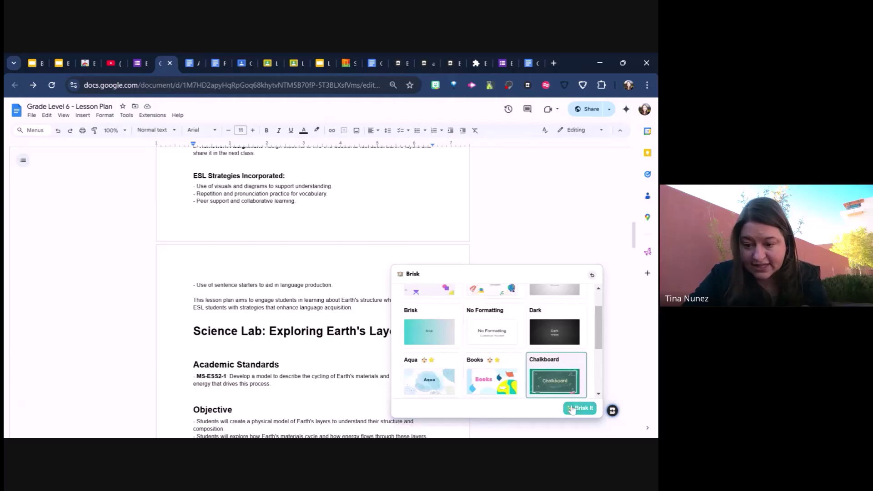